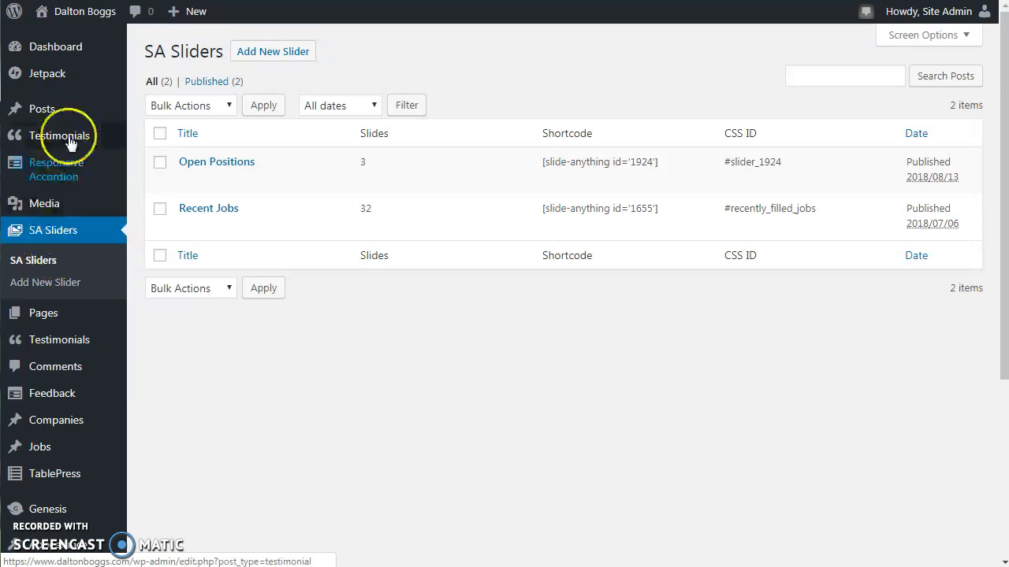
# - Open the Open Positions slider for editing and review its slider settings and the Slide 1 content
pyautogui.click(225, 165)
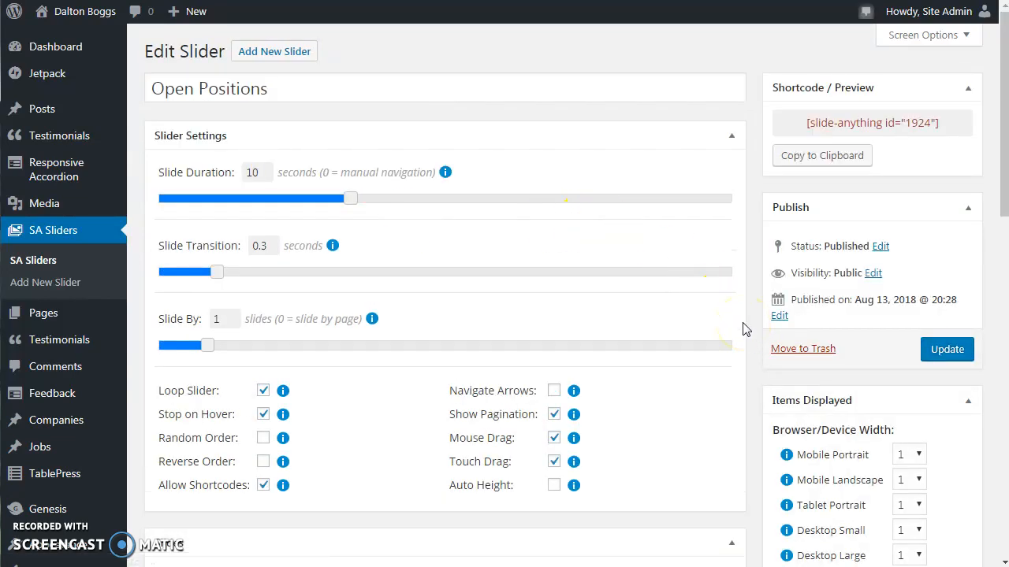
pyautogui.scroll(-1, 745, 329)
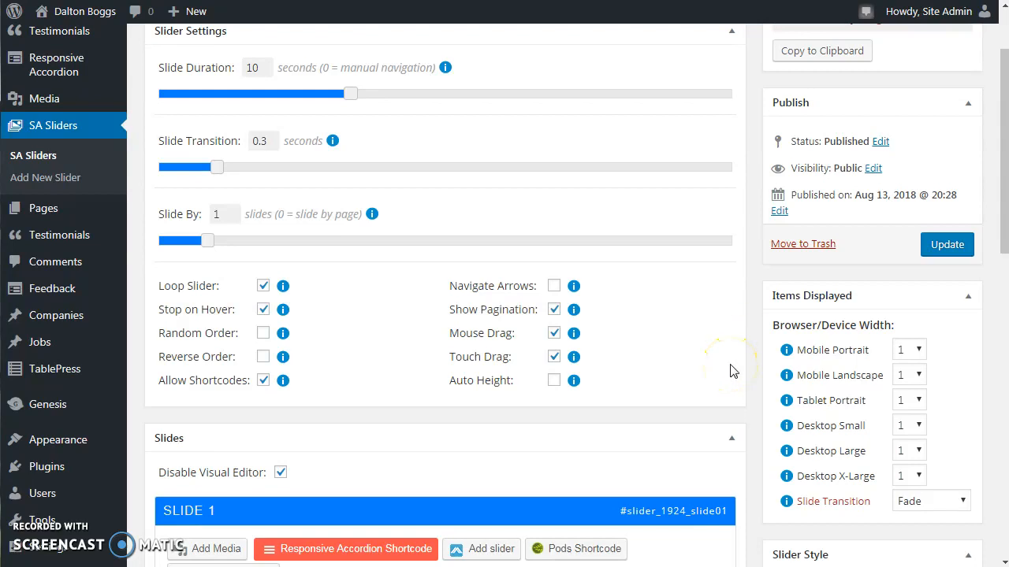
pyautogui.scroll(1, 694, 323)
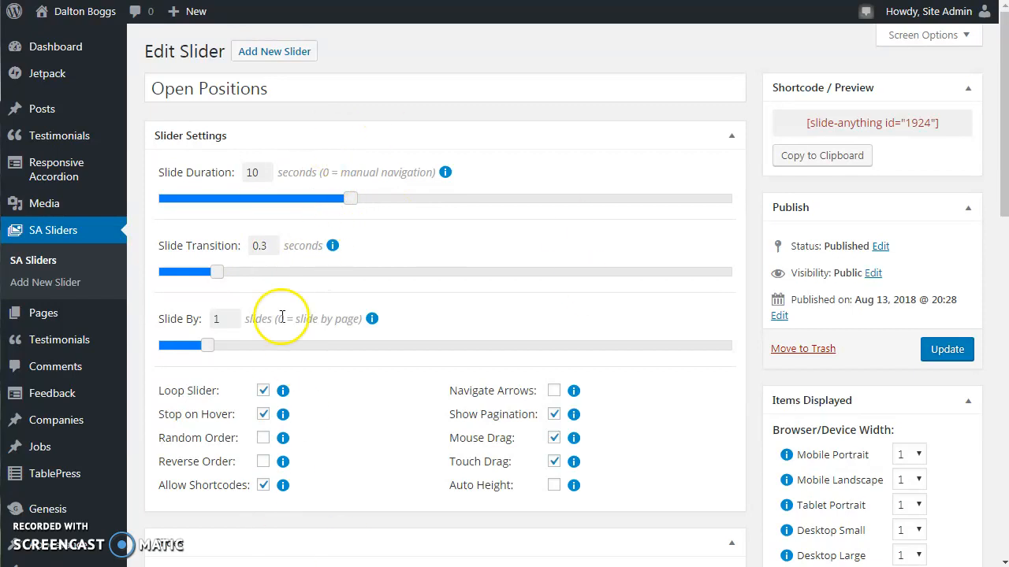
pyautogui.scroll(-1, 473, 371)
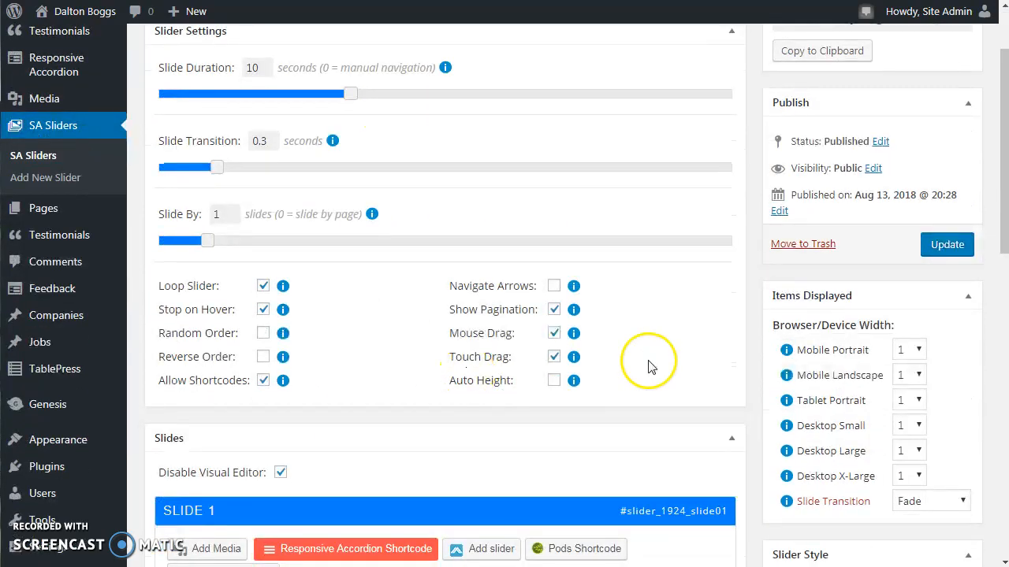
pyautogui.scroll(-1, 649, 367)
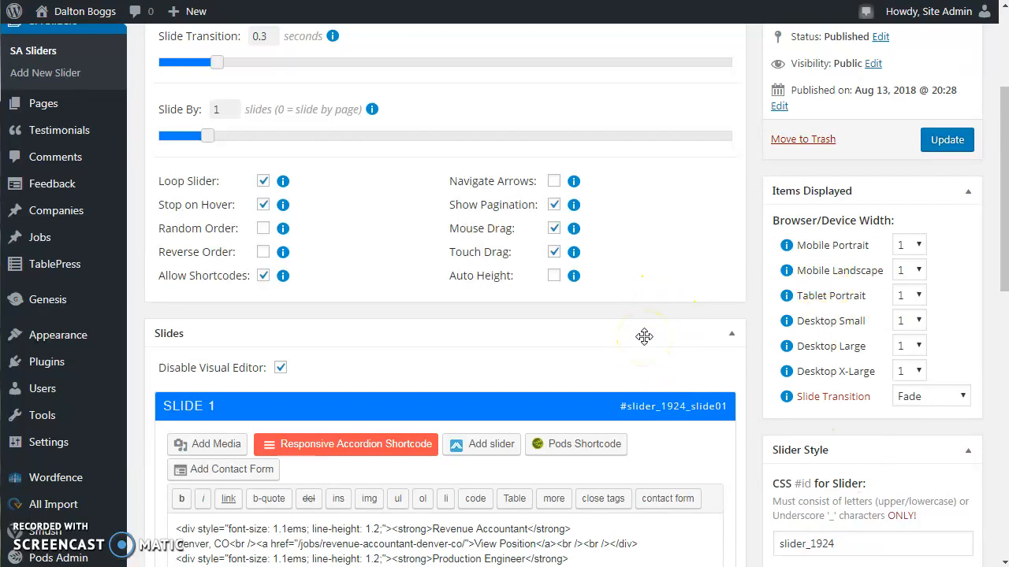
pyautogui.scroll(-1, 644, 336)
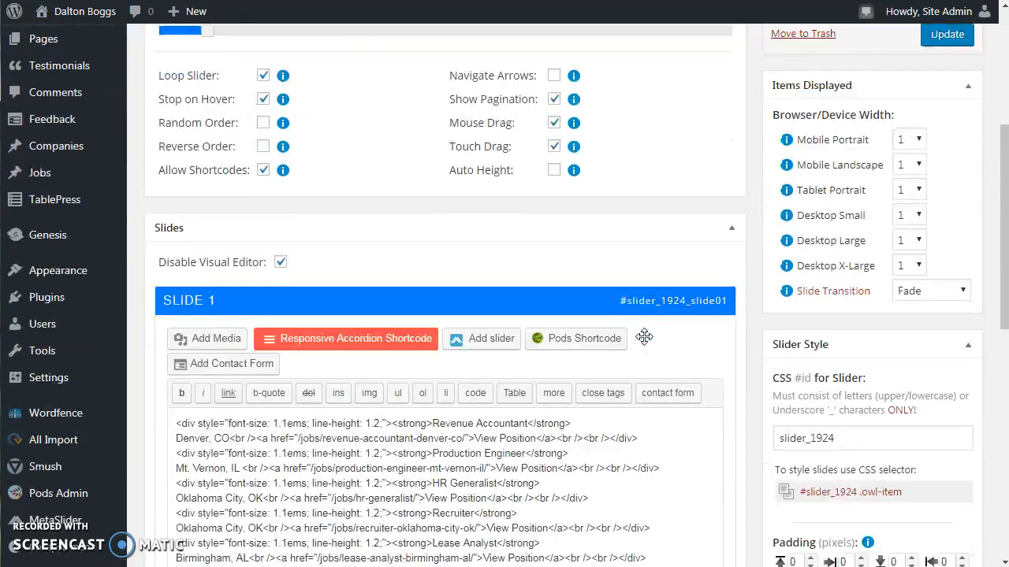
pyautogui.scroll(-1, 531, 268)
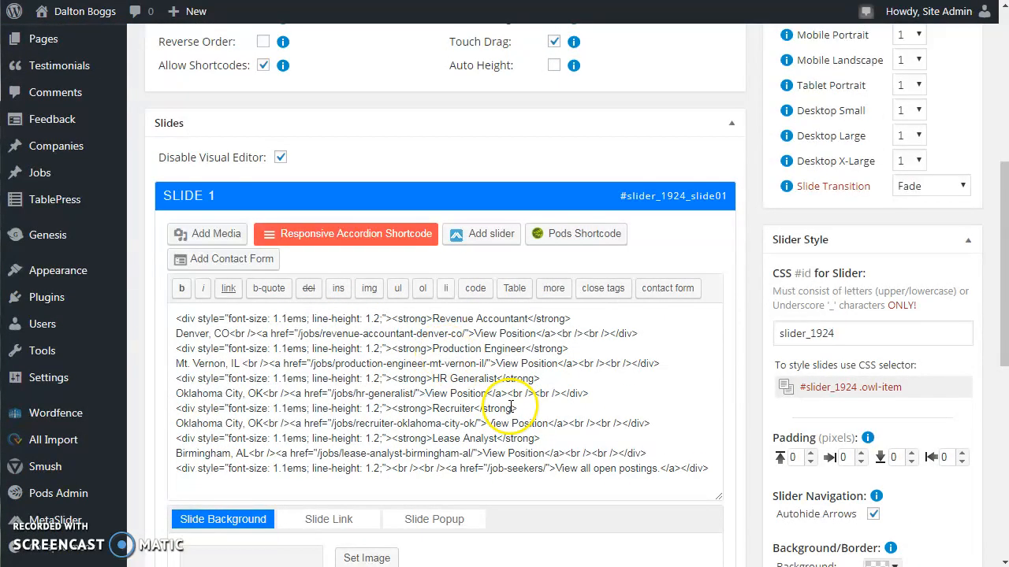
pyautogui.scroll(-1, 496, 371)
pyautogui.scroll(1, 513, 174)
pyautogui.scroll(-1, 554, 171)
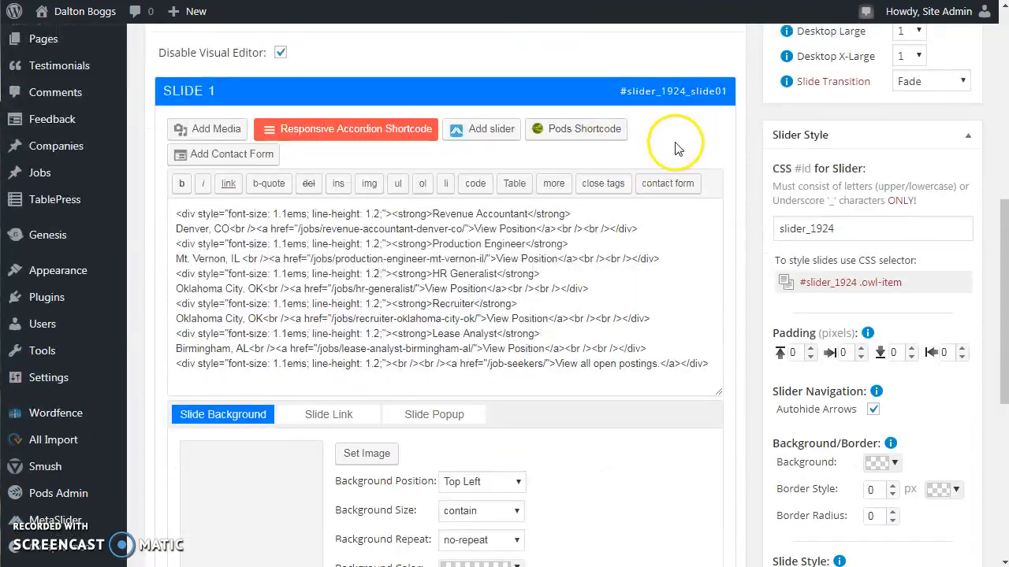
pyautogui.scroll(1, 644, 295)
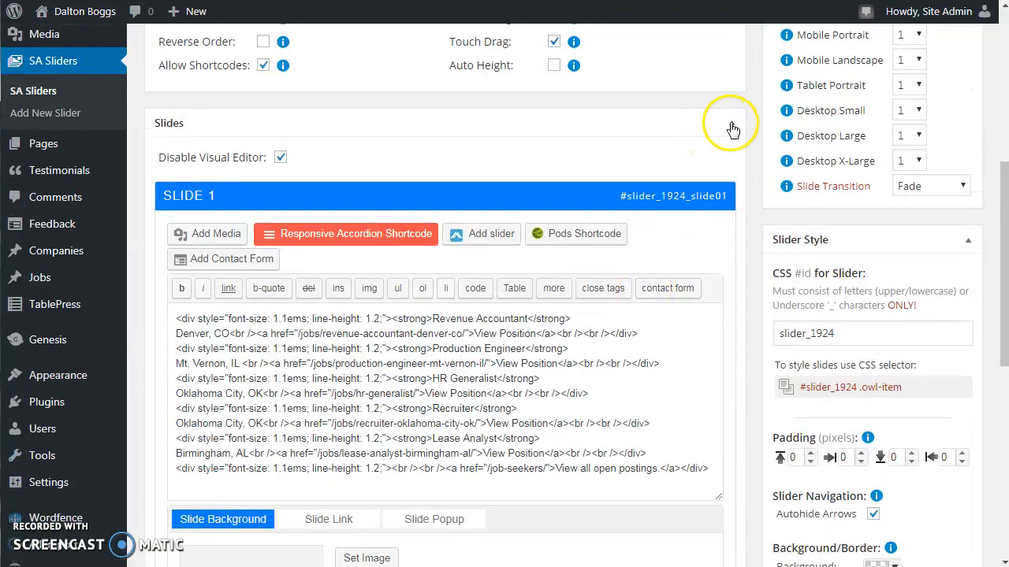
# - Look through the content of slides 2 and 3 in the Slides section and return to Slide 1
pyautogui.click(731, 123)
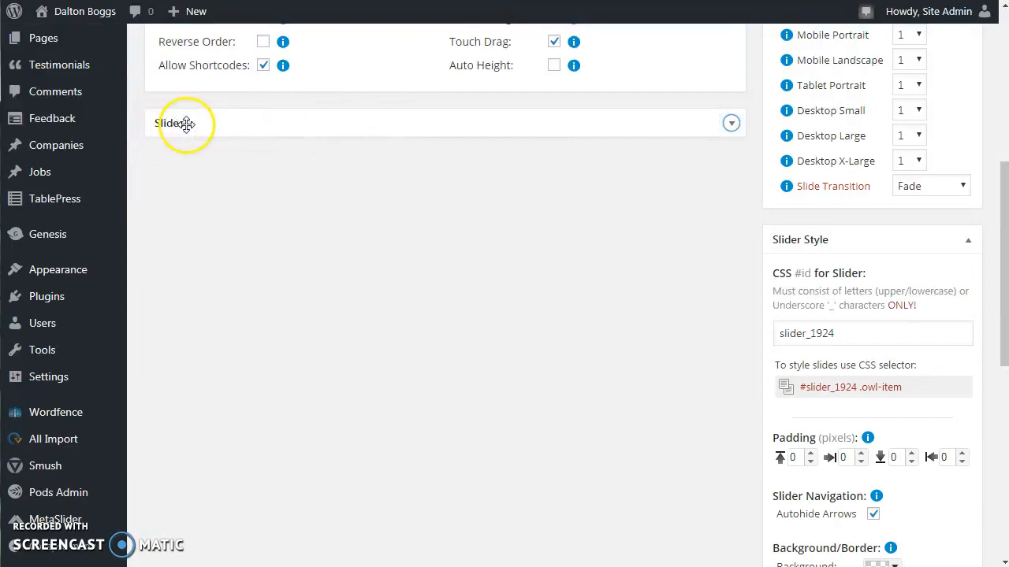
pyautogui.click(731, 124)
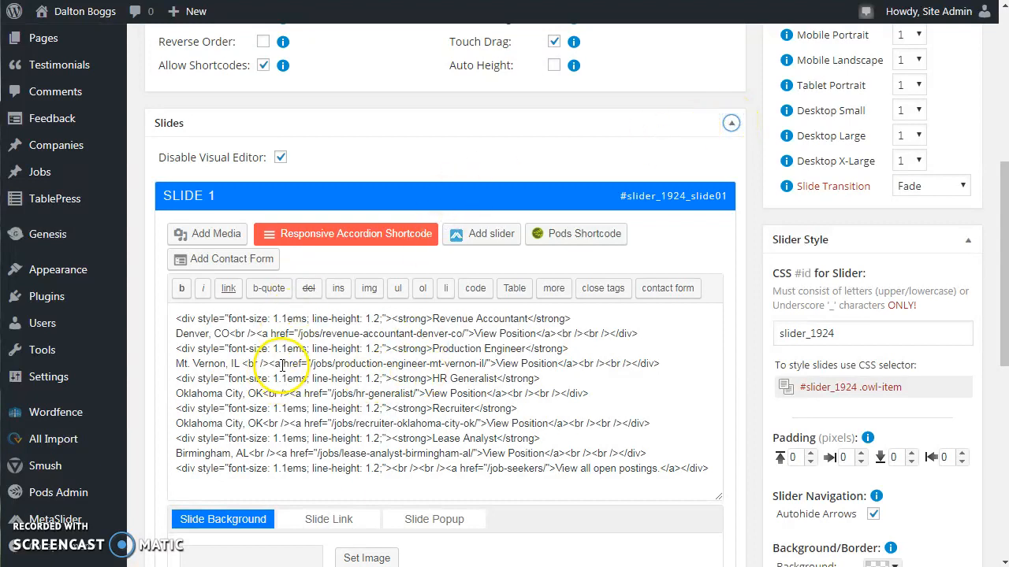
pyautogui.scroll(-2, 653, 356)
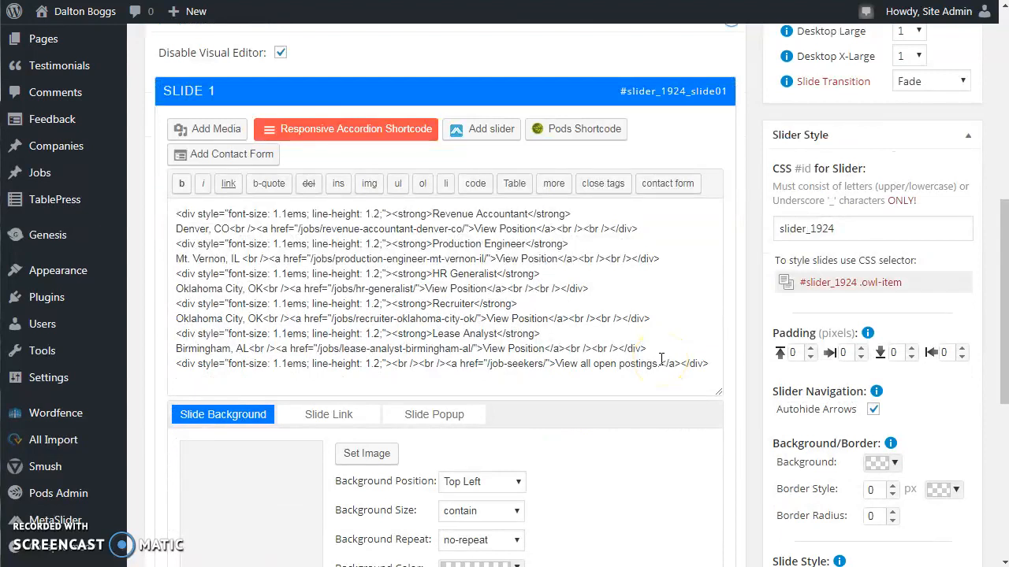
pyautogui.scroll(-5, 338, 207)
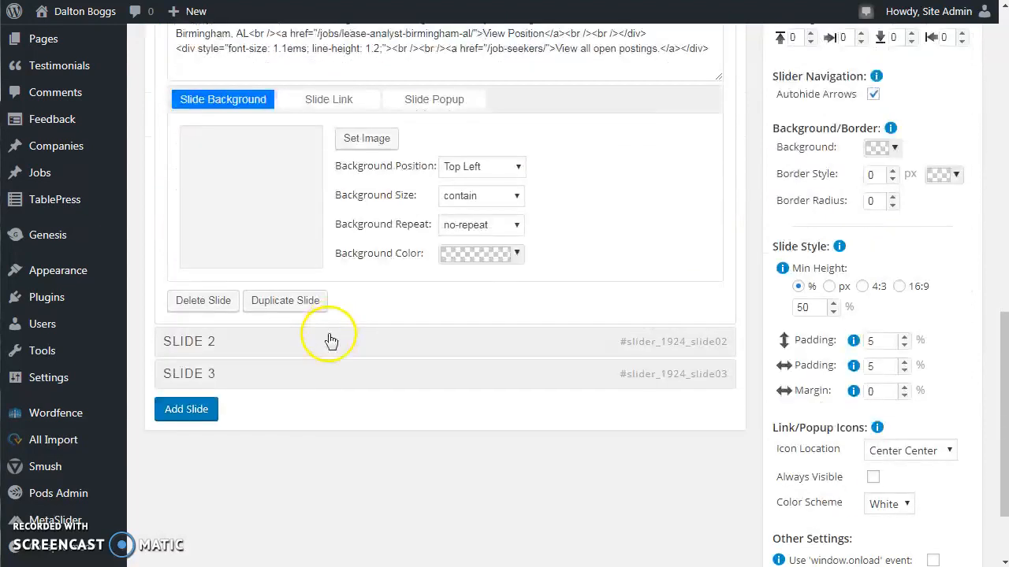
pyautogui.click(225, 345)
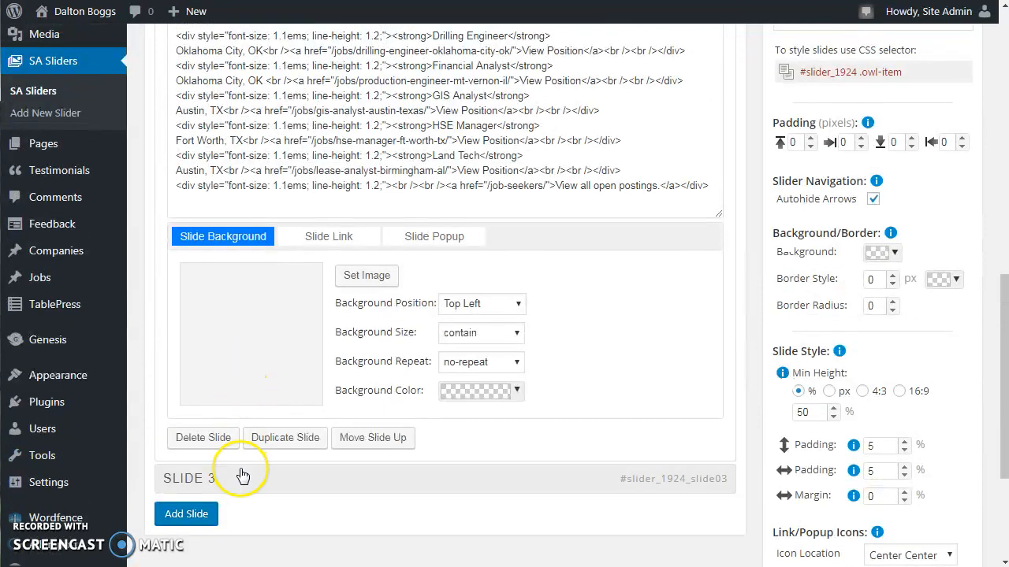
pyautogui.click(227, 477)
pyautogui.scroll(3, 229, 497)
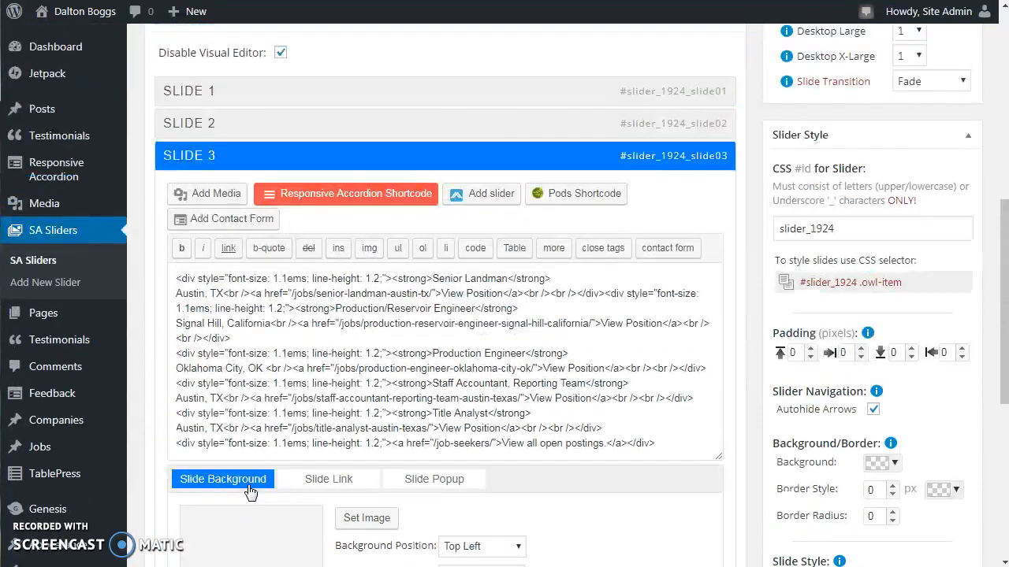
pyautogui.click(302, 91)
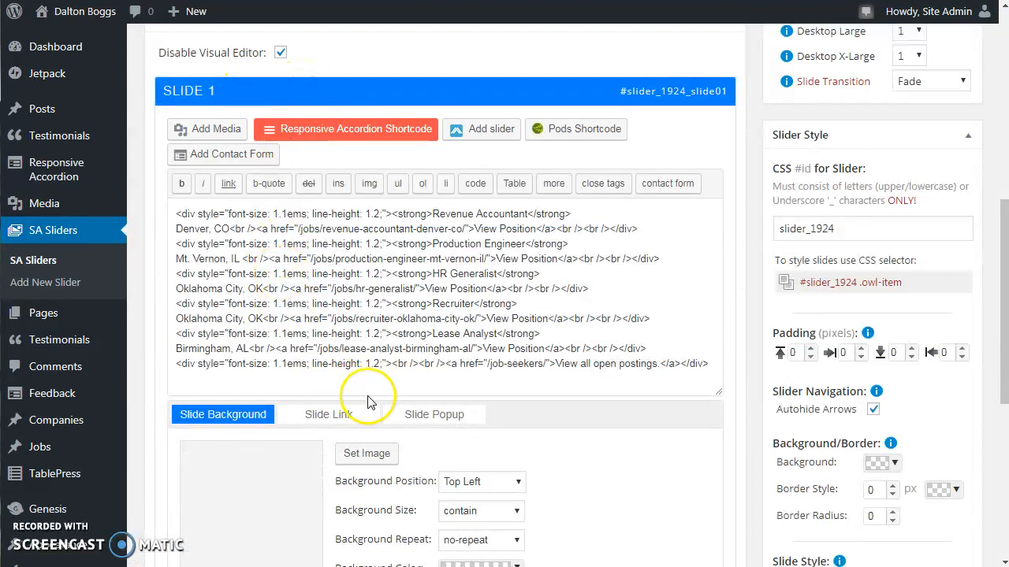
# - Examine Slide 1's HTML by highlighting the whole code, the first entry's opening div and strong tags, and the Revenue Accountant title
pyautogui.moveTo(176, 213); pyautogui.dragTo(744, 378)
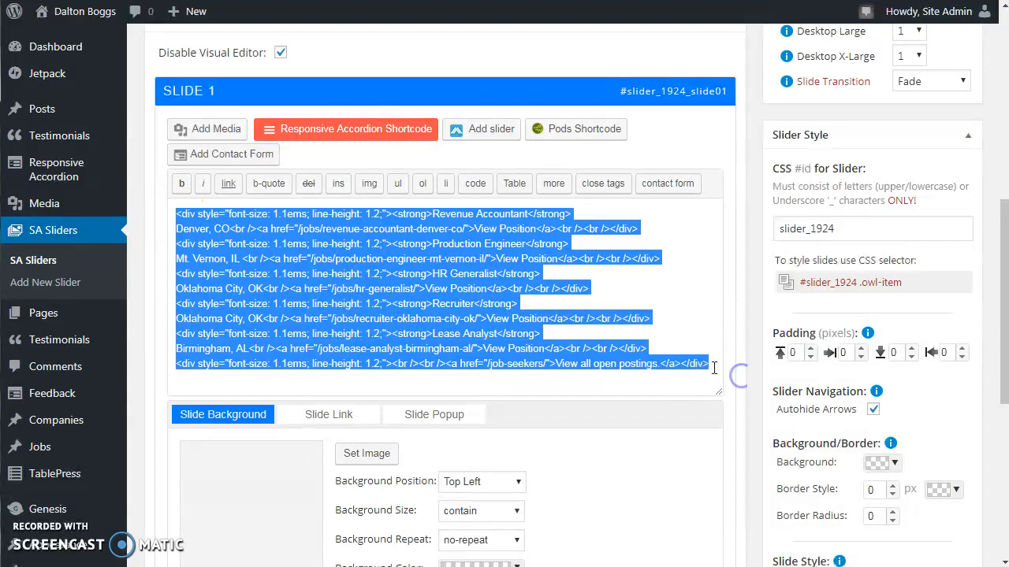
pyautogui.click(713, 367)
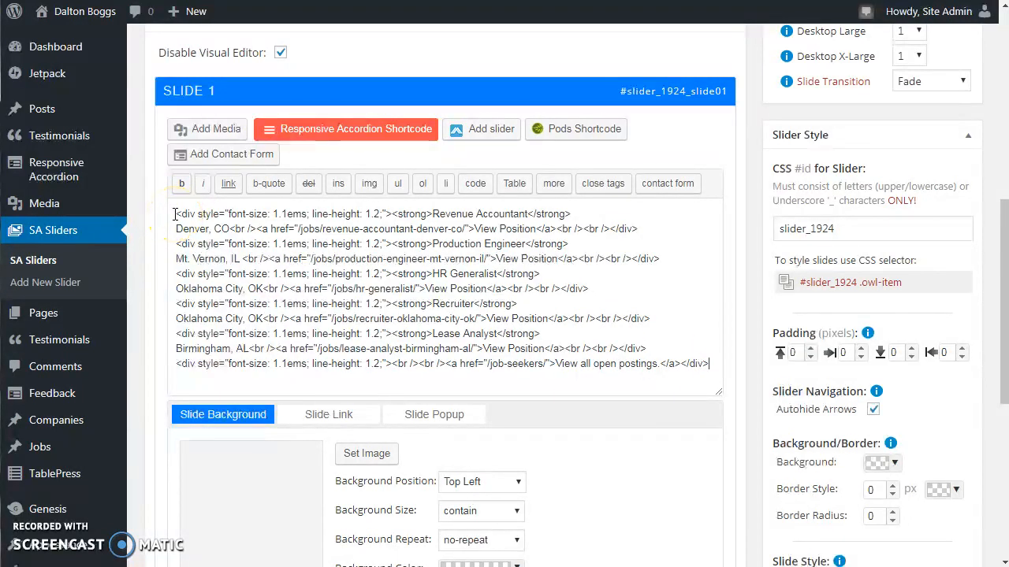
pyautogui.moveTo(175, 214); pyautogui.dragTo(427, 209)
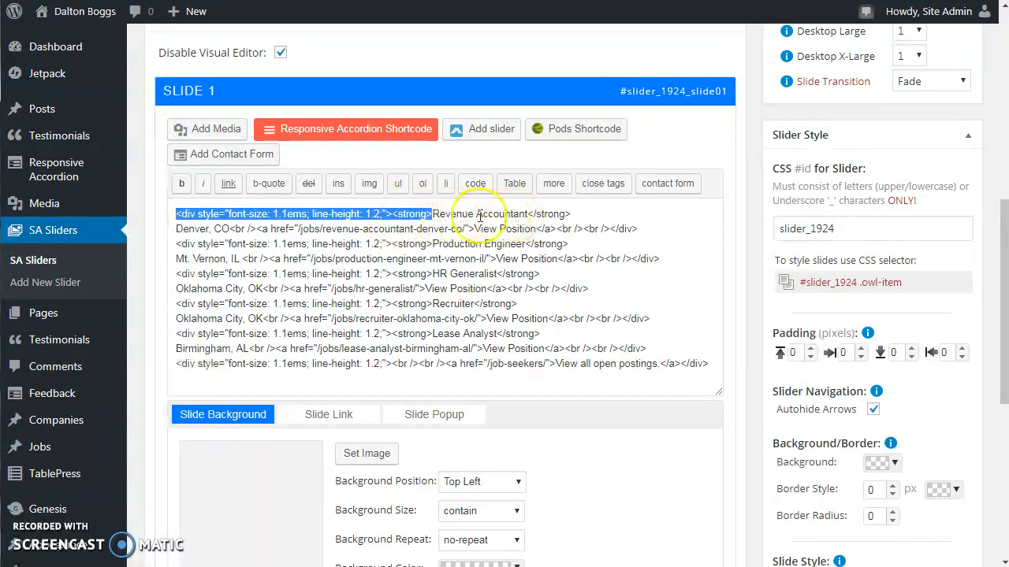
pyautogui.click(432, 214)
pyautogui.moveTo(433, 213); pyautogui.dragTo(529, 214)
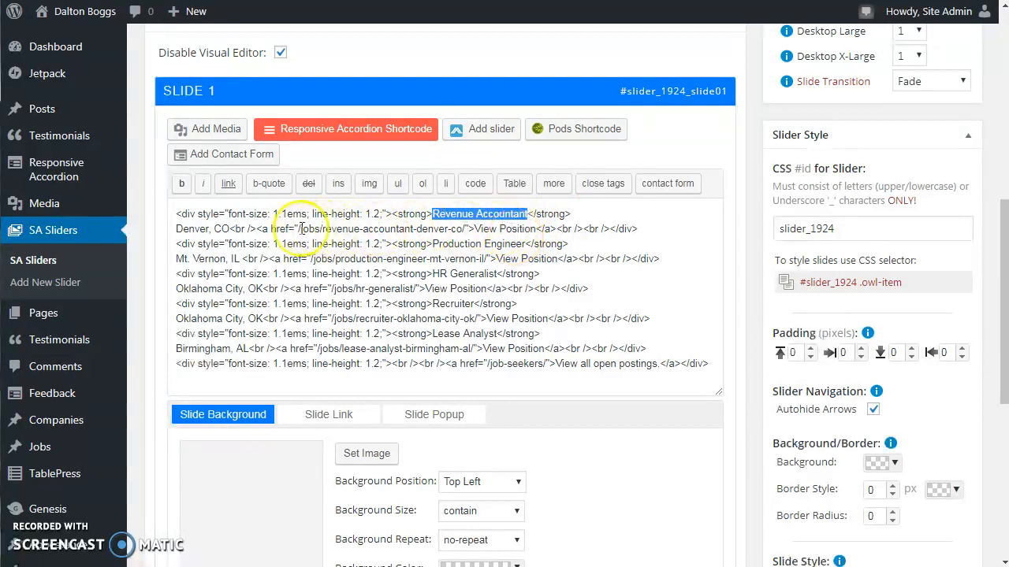
# - Highlight the Denver, CO location, the line break tag and the View Position link in the Revenue Accountant entry
pyautogui.moveTo(176, 229); pyautogui.dragTo(256, 228)
pyautogui.click(230, 229)
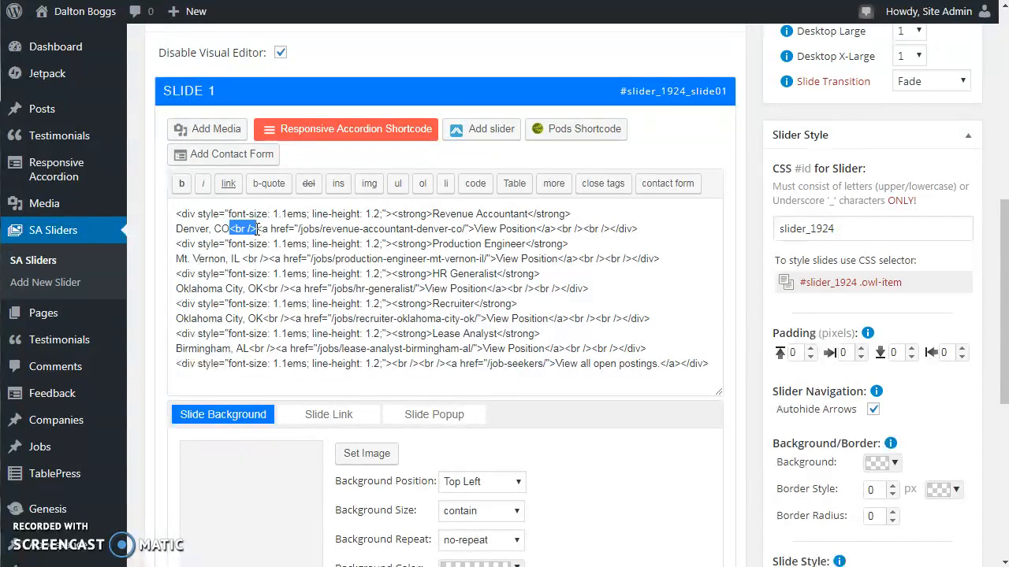
pyautogui.click(234, 229)
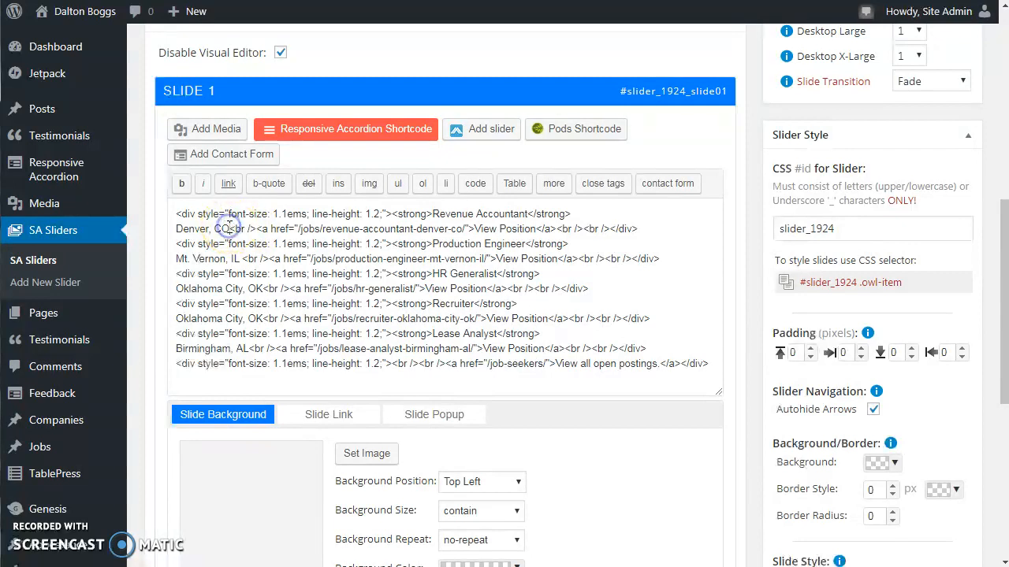
pyautogui.click(255, 230)
pyautogui.moveTo(256, 228); pyautogui.dragTo(558, 229)
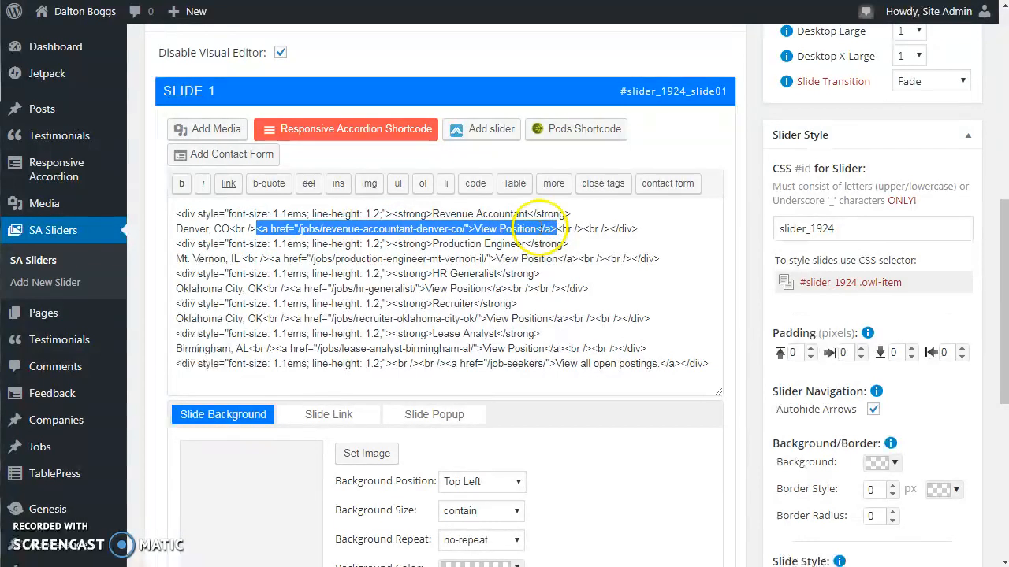
# - Select the slug revenue-accountant-denver-co inside the first entry's View Position link
pyautogui.click(324, 229)
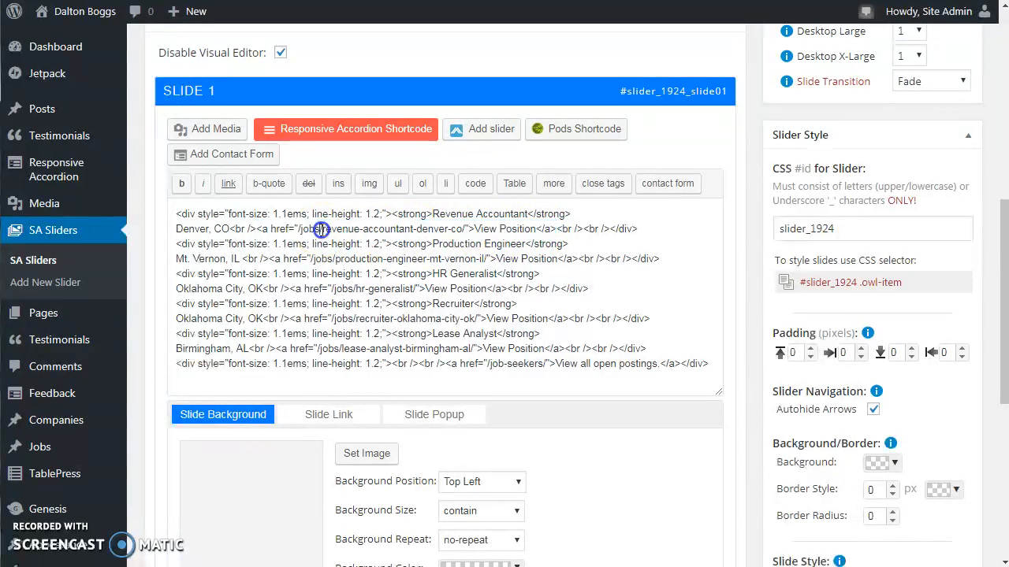
pyautogui.moveTo(323, 229); pyautogui.dragTo(462, 230)
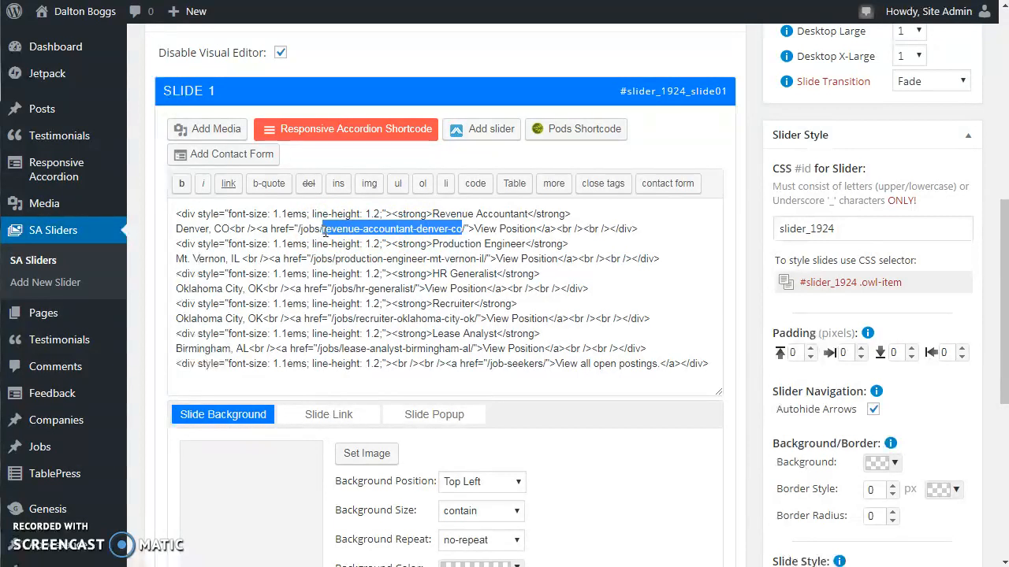
pyautogui.click(321, 229)
pyautogui.moveTo(322, 230); pyautogui.dragTo(434, 230)
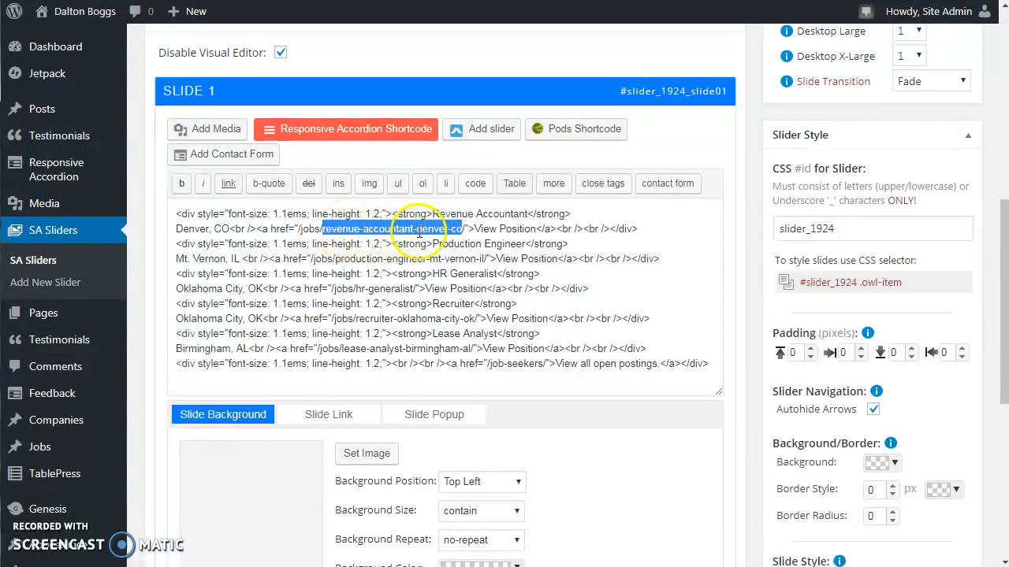
pyautogui.click(361, 233)
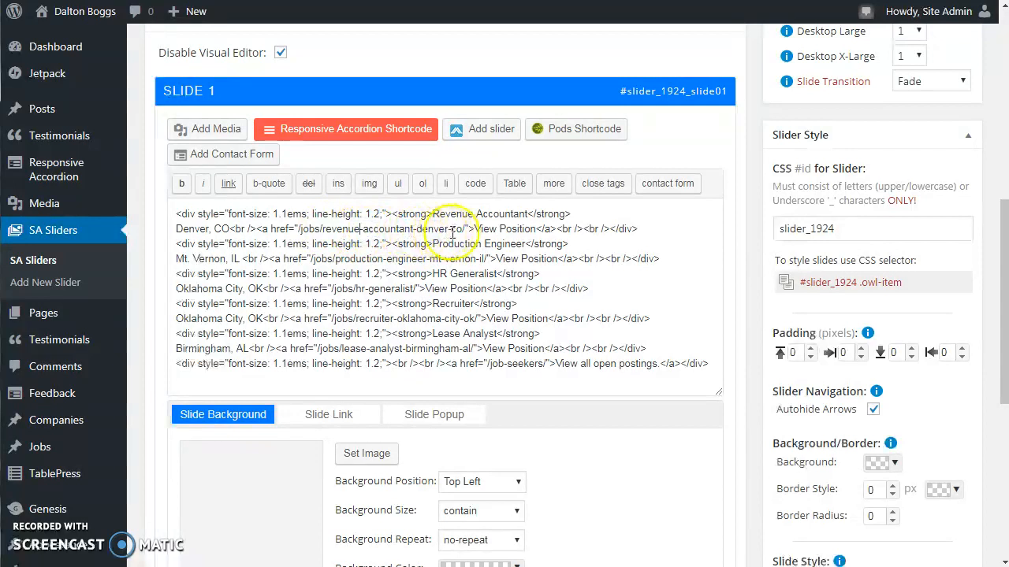
pyautogui.moveTo(462, 231); pyautogui.dragTo(323, 229)
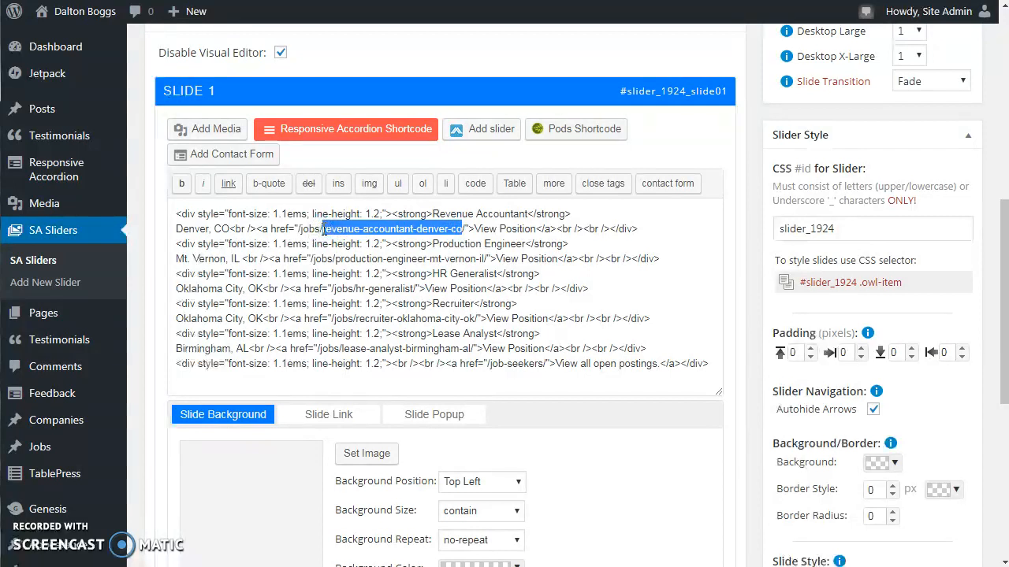
# - Locate where the site's jobs are listed in the admin area, and highlight the Revenue Accountant link's slug again
pyautogui.moveTo(117, 354)
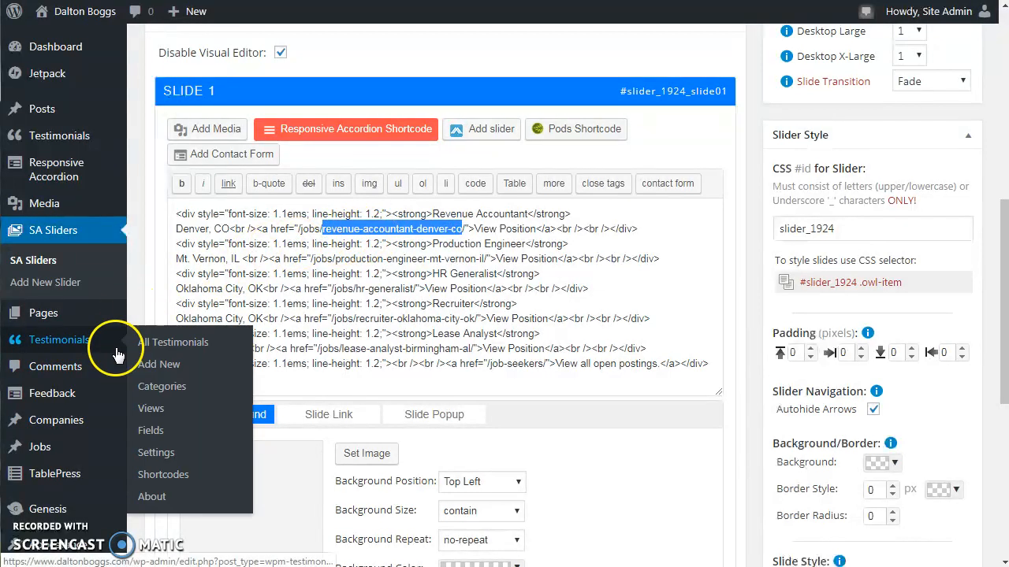
pyautogui.moveTo(42, 446)
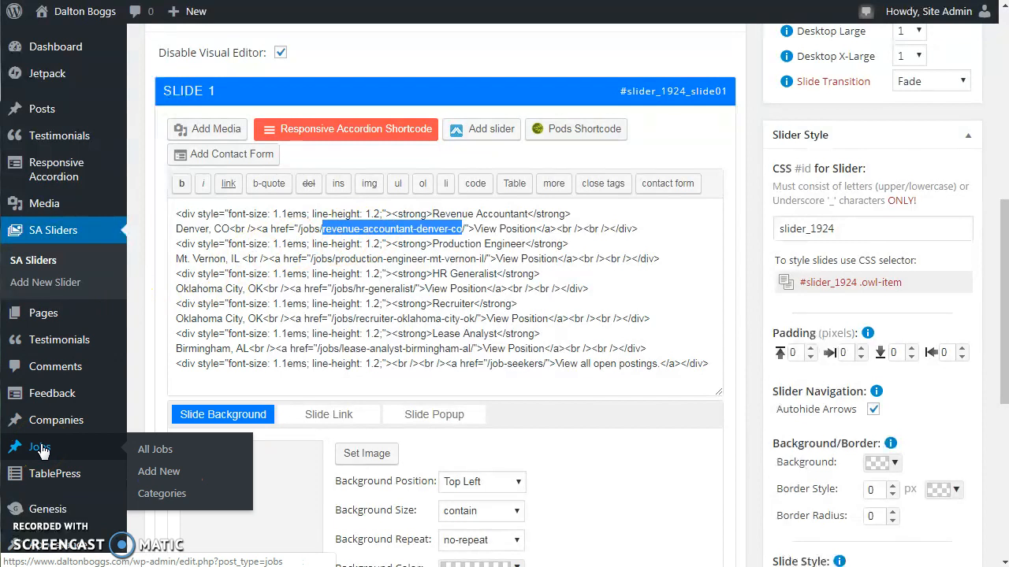
pyautogui.click(146, 454)
pyautogui.click(38, 448)
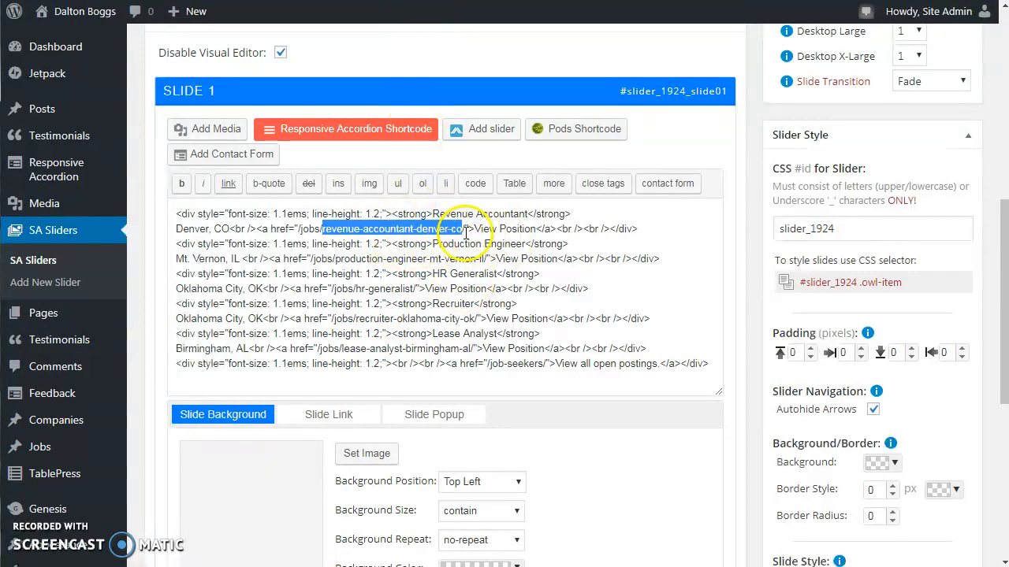
pyautogui.click(325, 234)
pyautogui.moveTo(324, 232); pyautogui.dragTo(462, 228)
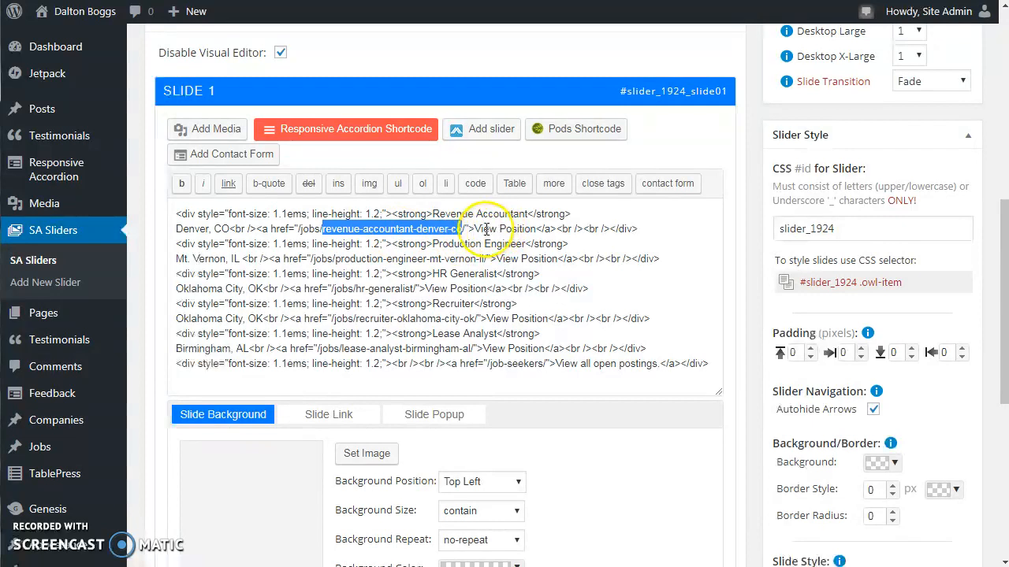
pyautogui.click(326, 228)
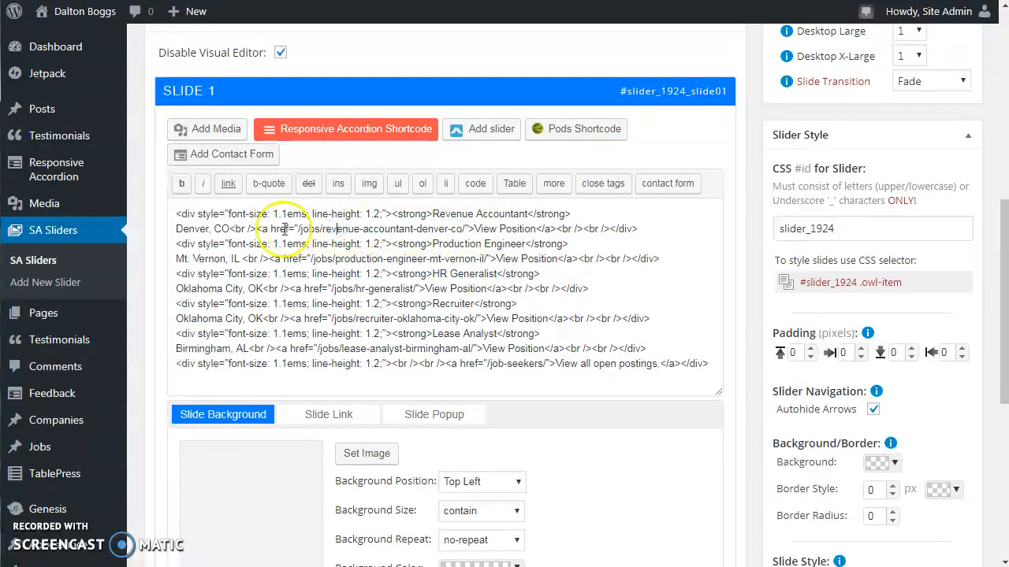
# - Highlight the Production Engineer title, its Mt. Vernon, IL location and its link slug production-engineer-mt-vernon-il one after another
pyautogui.moveTo(432, 243); pyautogui.dragTo(530, 245)
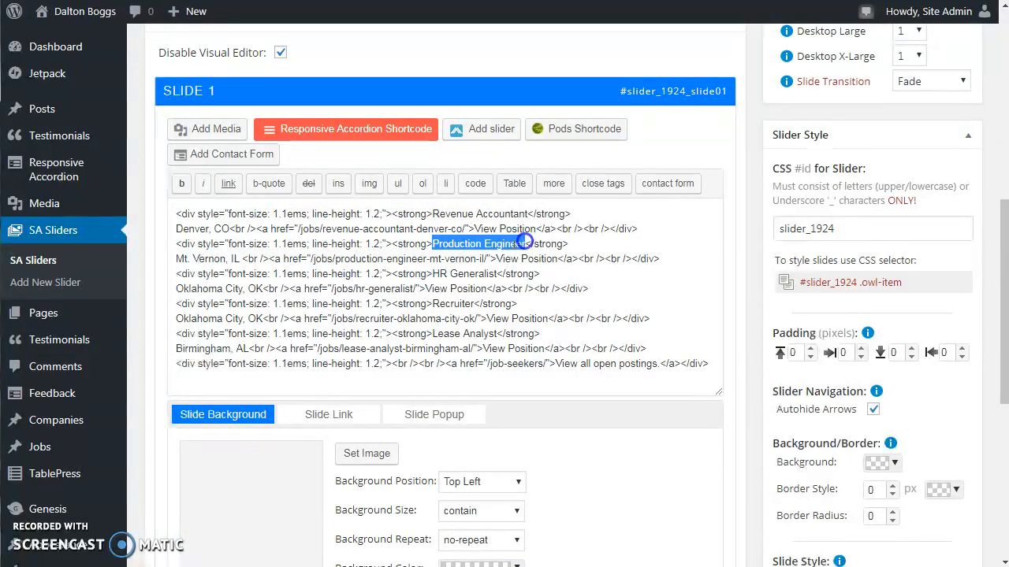
pyautogui.moveTo(177, 258); pyautogui.dragTo(241, 259)
pyautogui.moveTo(336, 259); pyautogui.dragTo(484, 259)
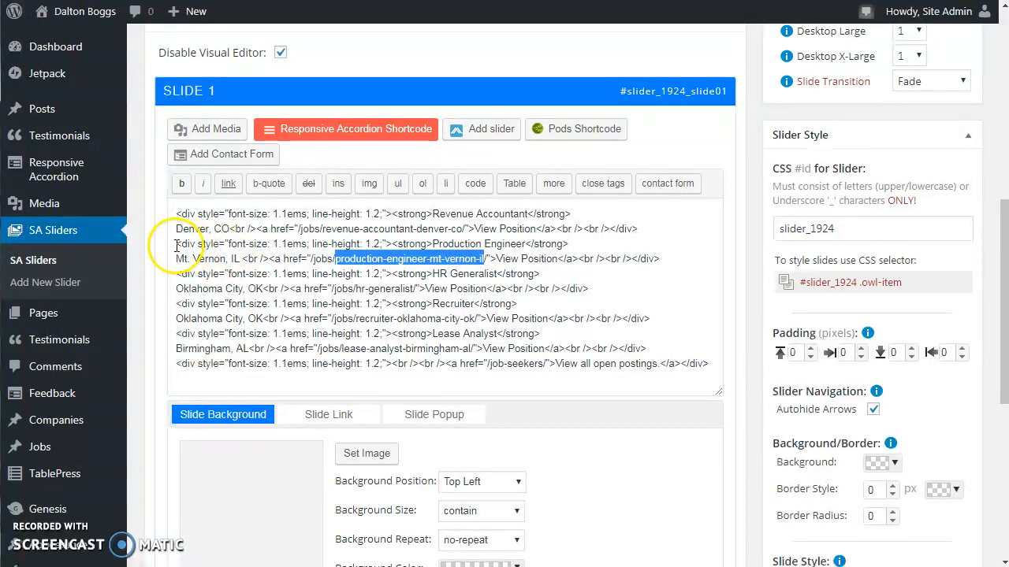
# - Highlight the complete Revenue Accountant entry, from its opening div tag through its closing div tag
pyautogui.click(178, 214)
pyautogui.click(177, 214)
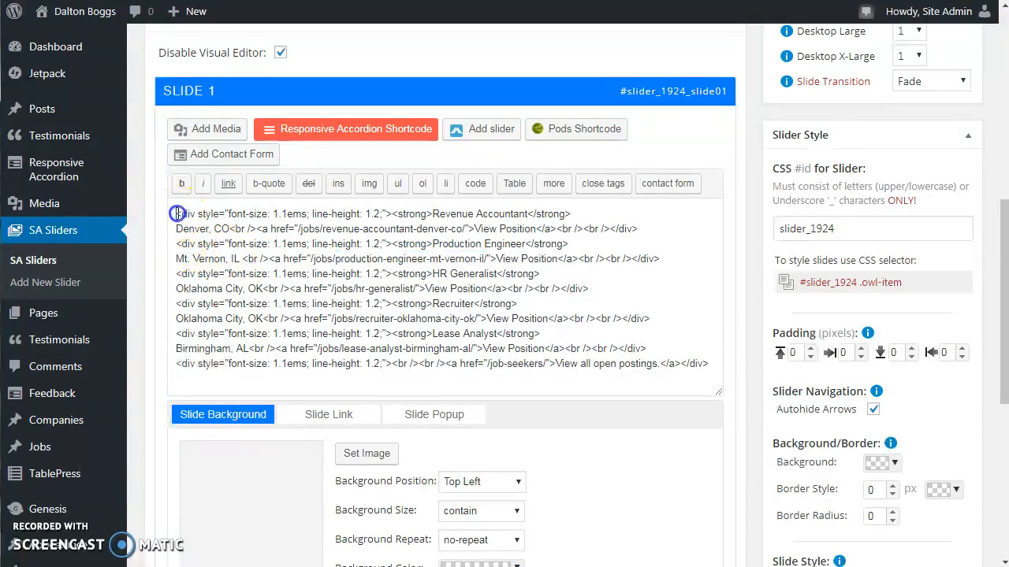
pyautogui.moveTo(178, 213); pyautogui.dragTo(623, 228)
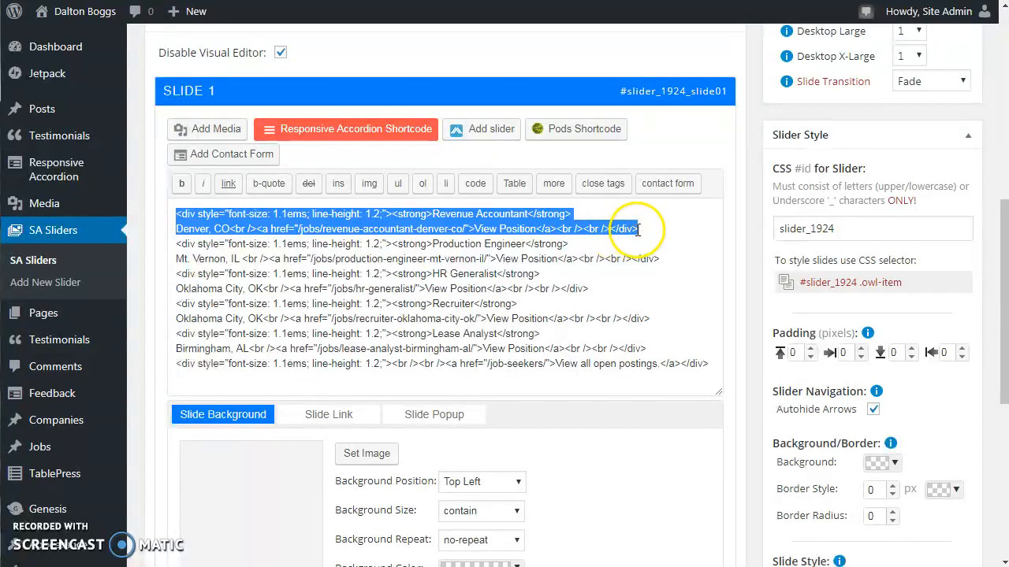
pyautogui.moveTo(638, 229); pyautogui.dragTo(175, 210)
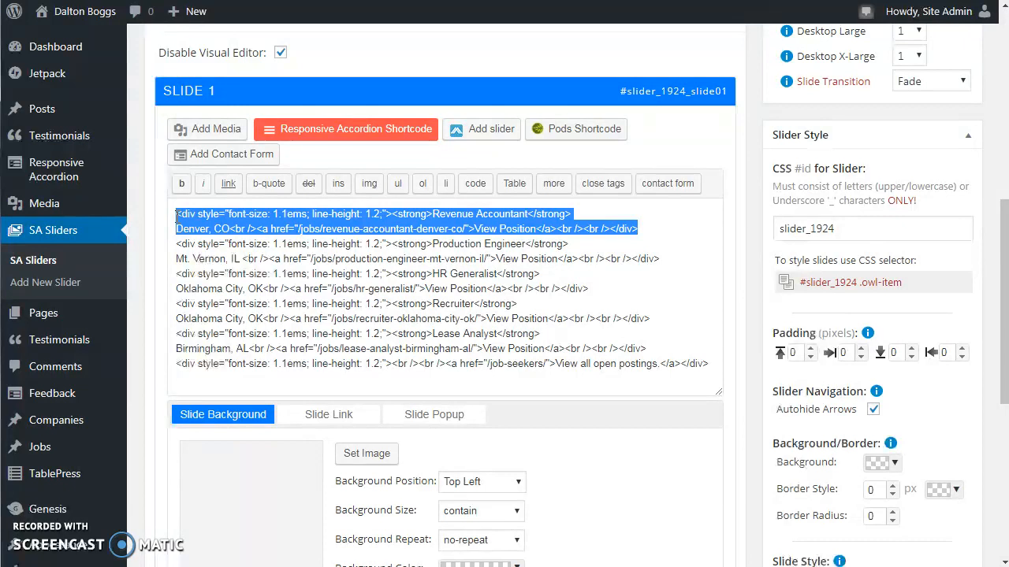
pyautogui.click(225, 214)
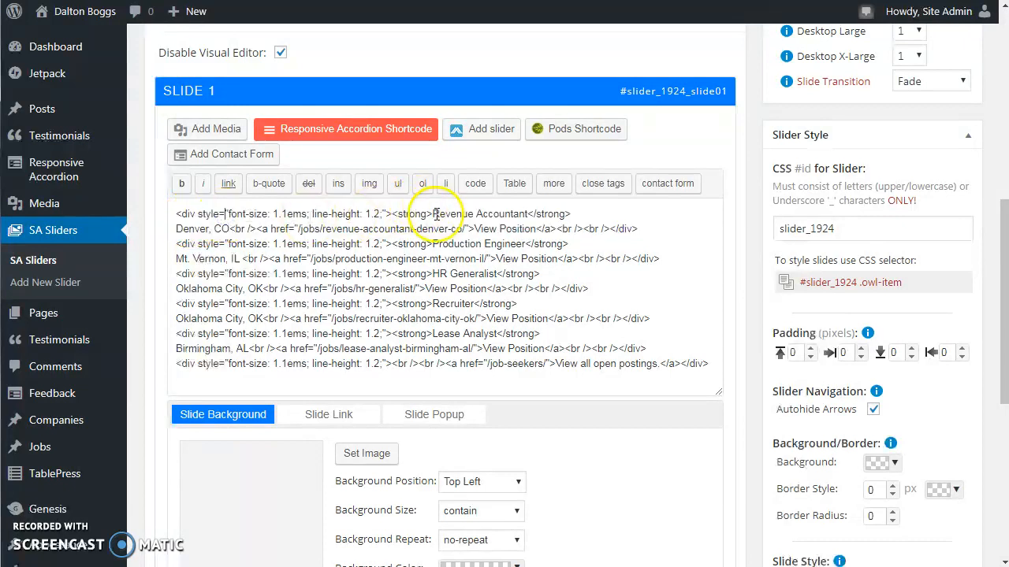
# - Replace the first entry's job title with Drilling Engineer
pyautogui.moveTo(433, 213); pyautogui.dragTo(531, 213)
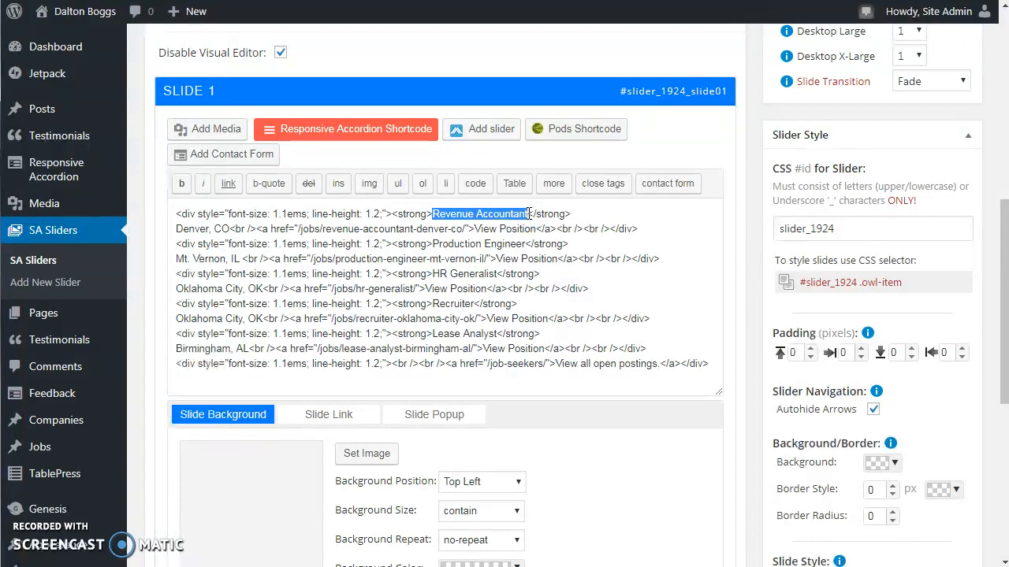
pyautogui.write('Drilling')
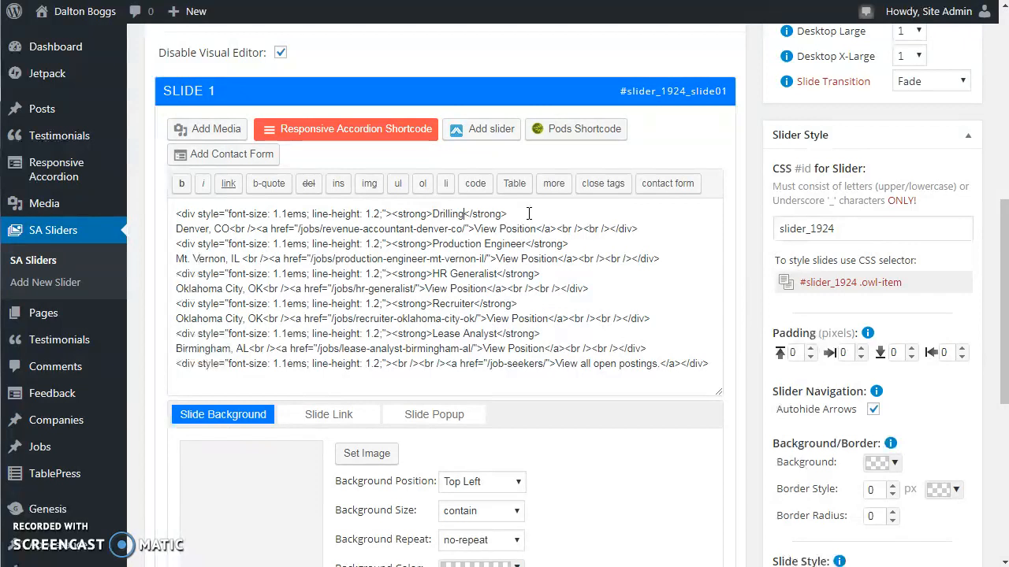
pyautogui.write(' Engineer')
# - Change the first entry's location to Ft Worth, TX
pyautogui.click(177, 228)
pyautogui.moveTo(177, 228); pyautogui.dragTo(227, 228)
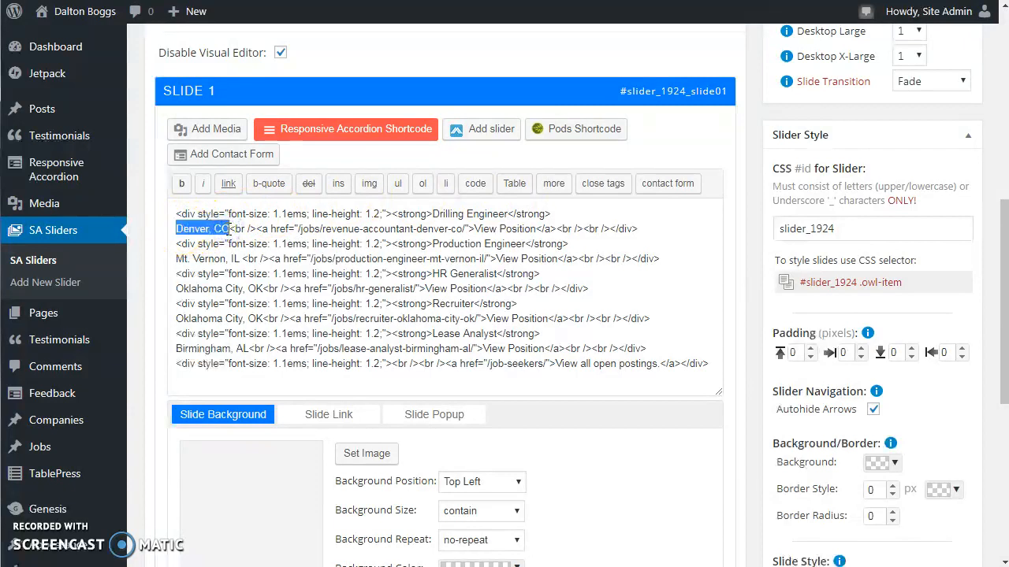
pyautogui.write('Ft Wro')
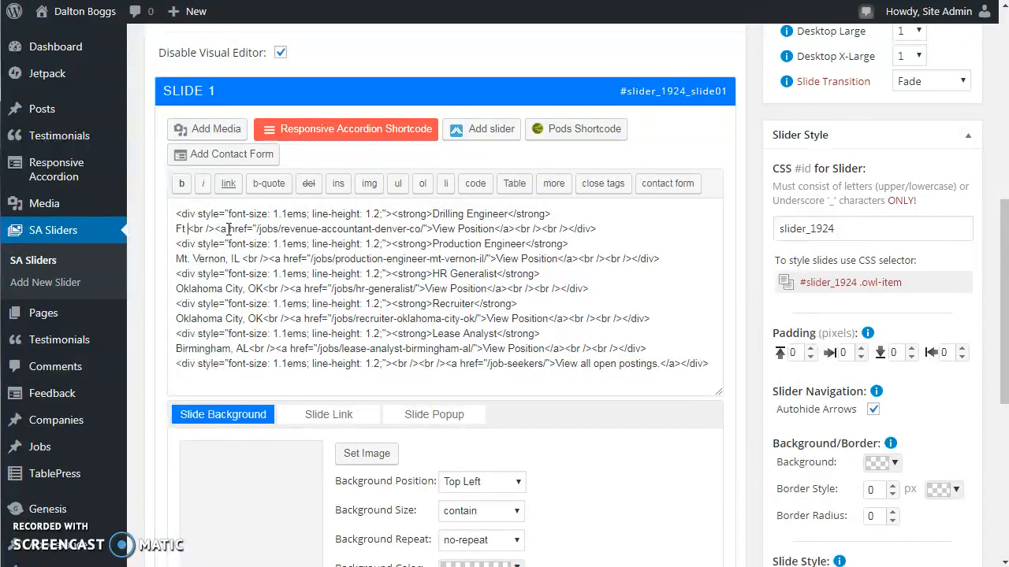
pyautogui.press('BackSpace')
pyautogui.press('BackSpace')
pyautogui.write('orth')
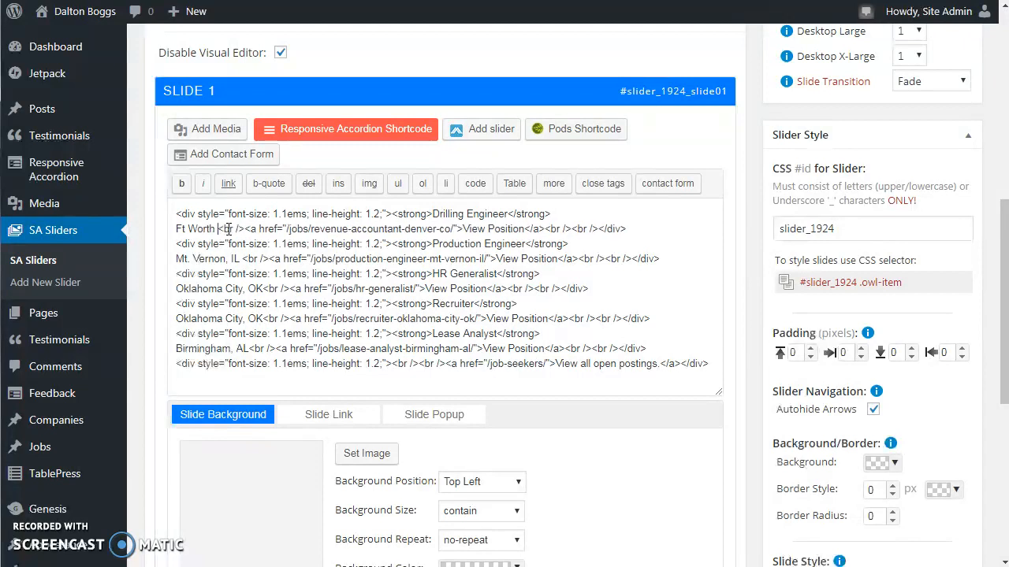
pyautogui.press('BackSpace')
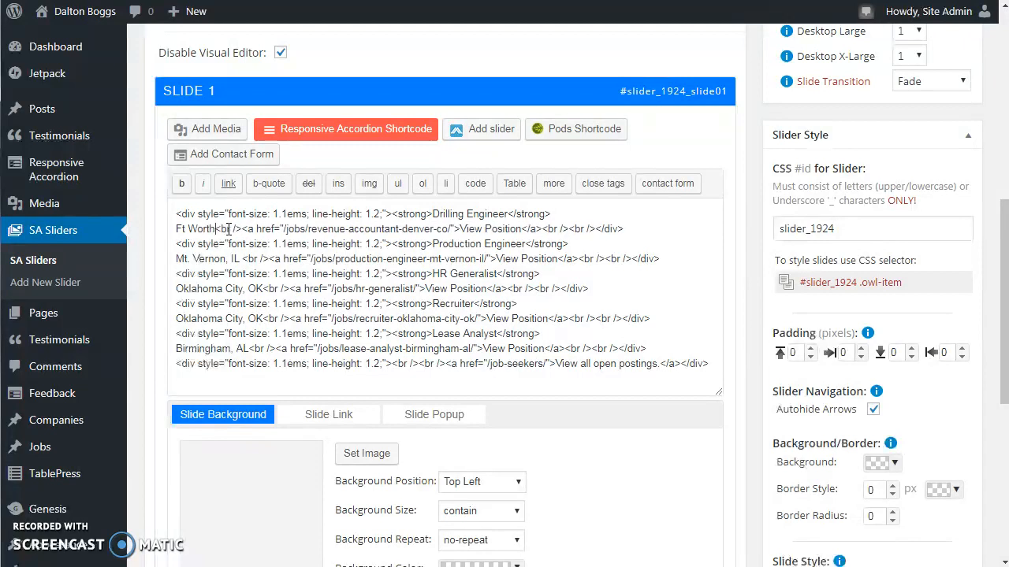
pyautogui.write(', TX')
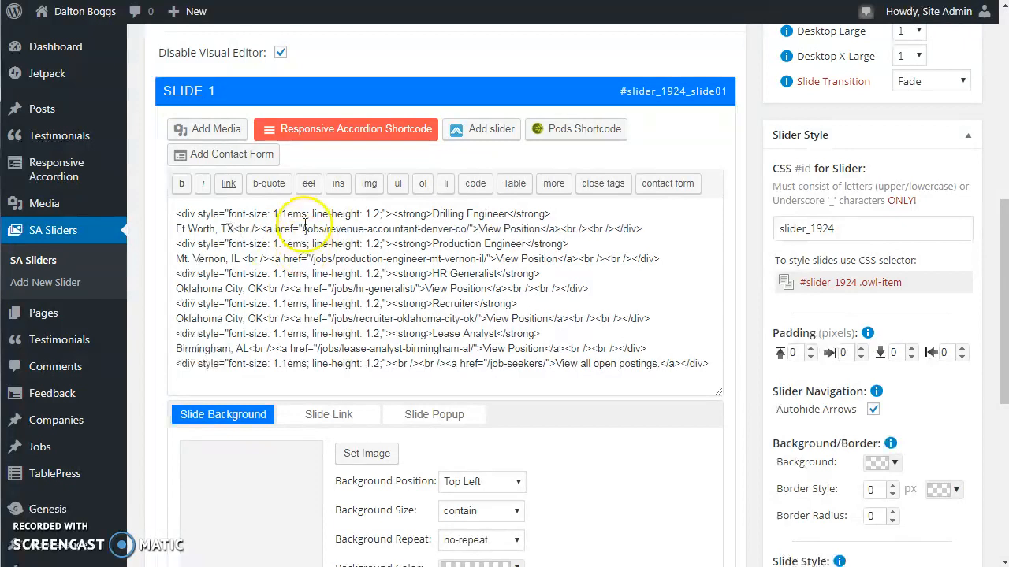
# - Replace the job slug in the first entry's View Position link with drilling-engineer-ft-worth-tx
pyautogui.moveTo(327, 228); pyautogui.dragTo(467, 229)
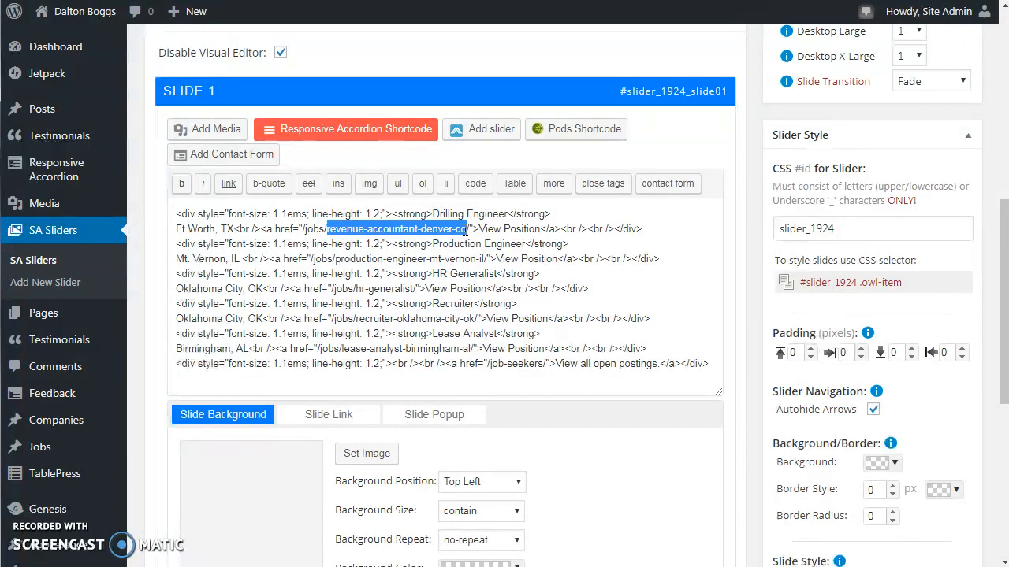
pyautogui.write('drilling')
pyautogui.write('-')
pyautogui.write('enginee')
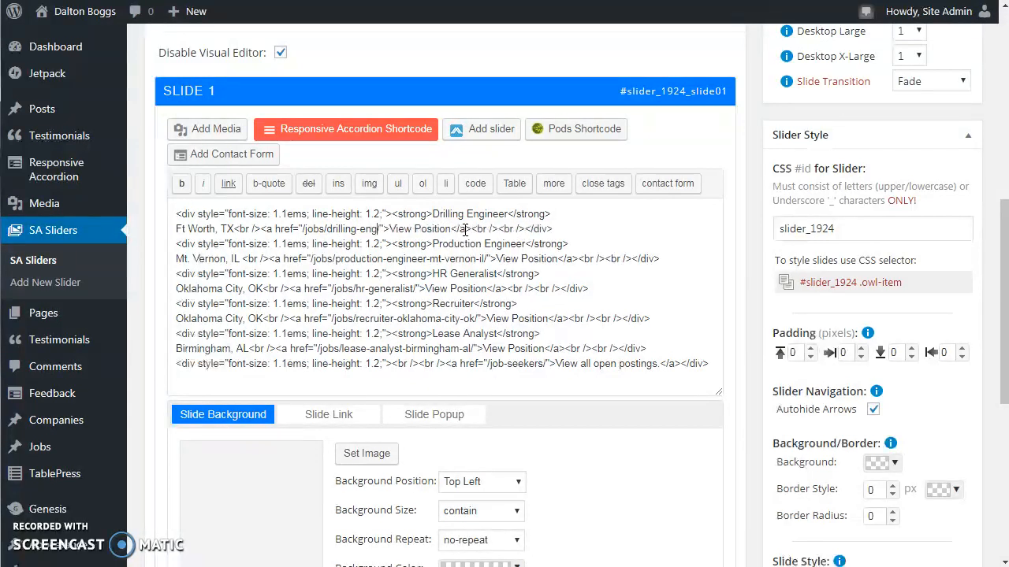
pyautogui.write('r-')
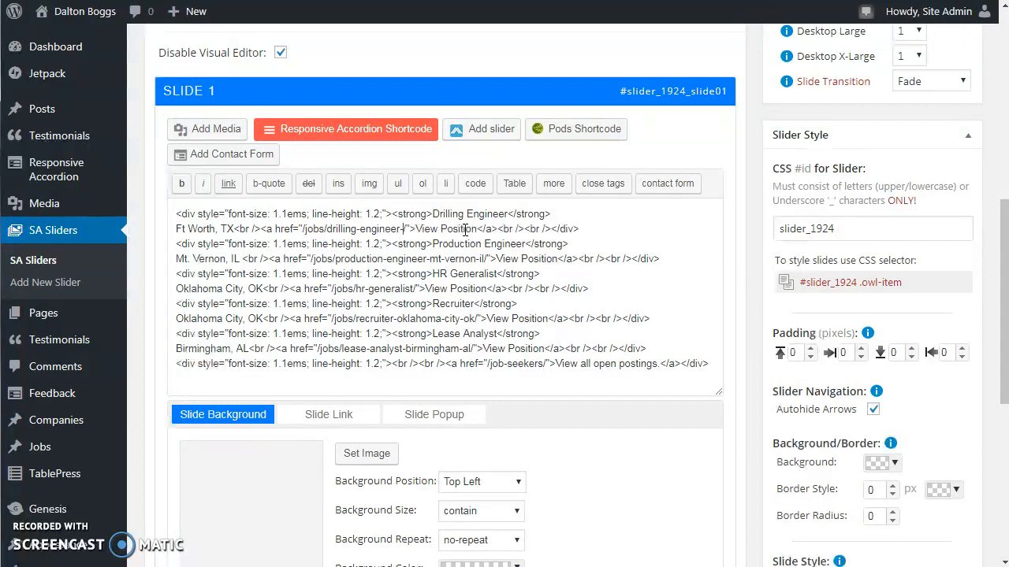
pyautogui.write('f')
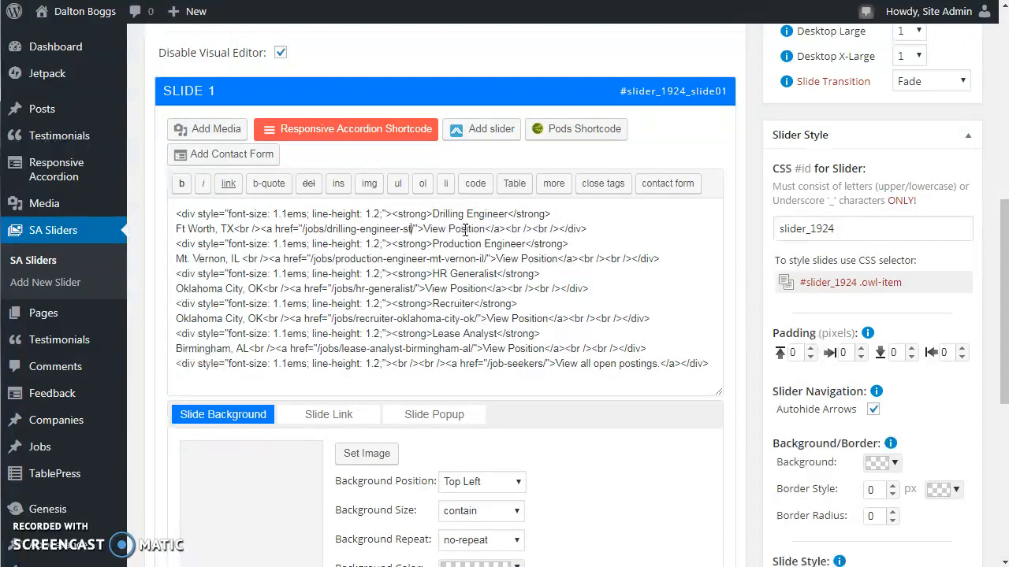
pyautogui.write('t')
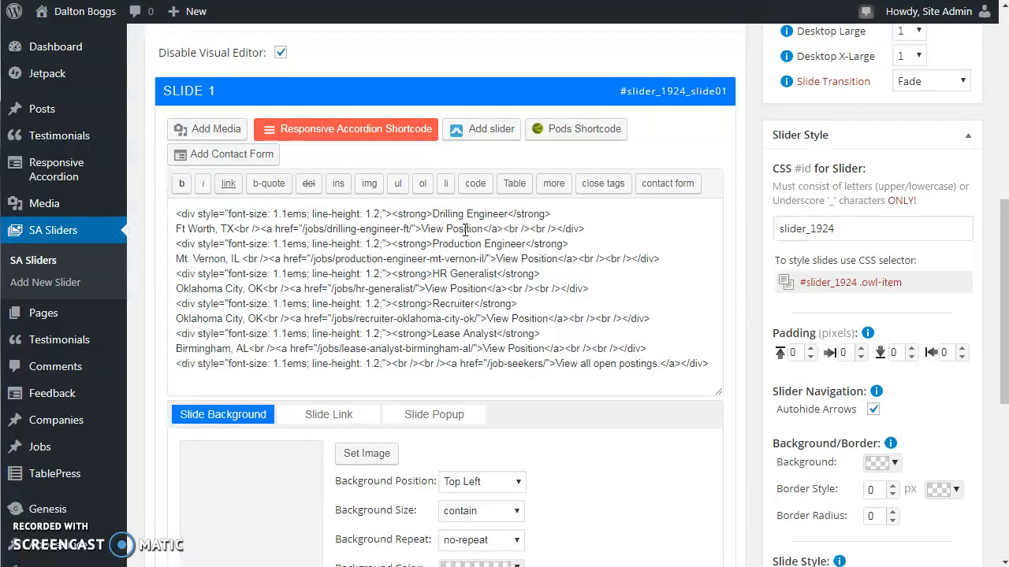
pyautogui.write('-')
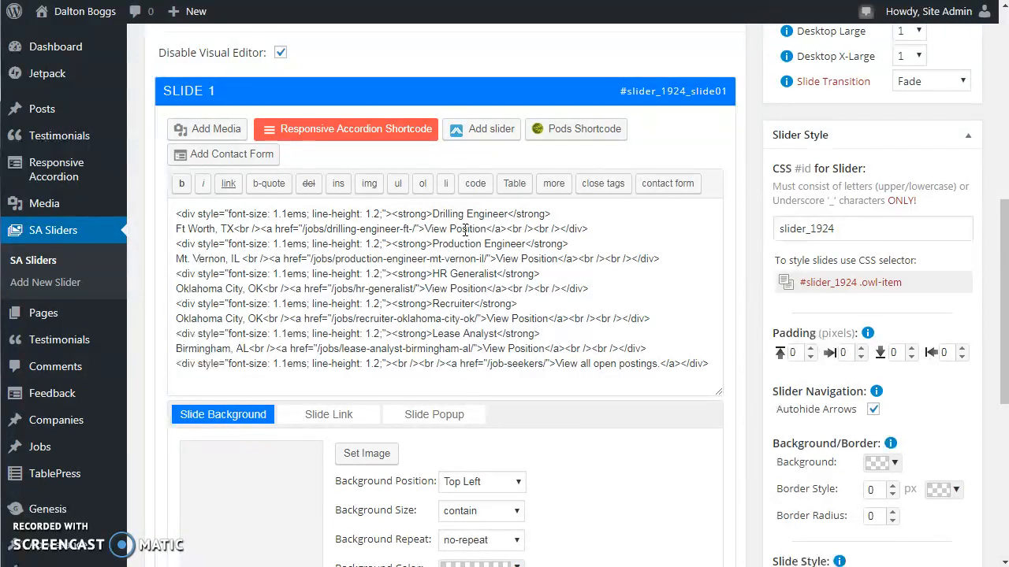
pyautogui.write('worth')
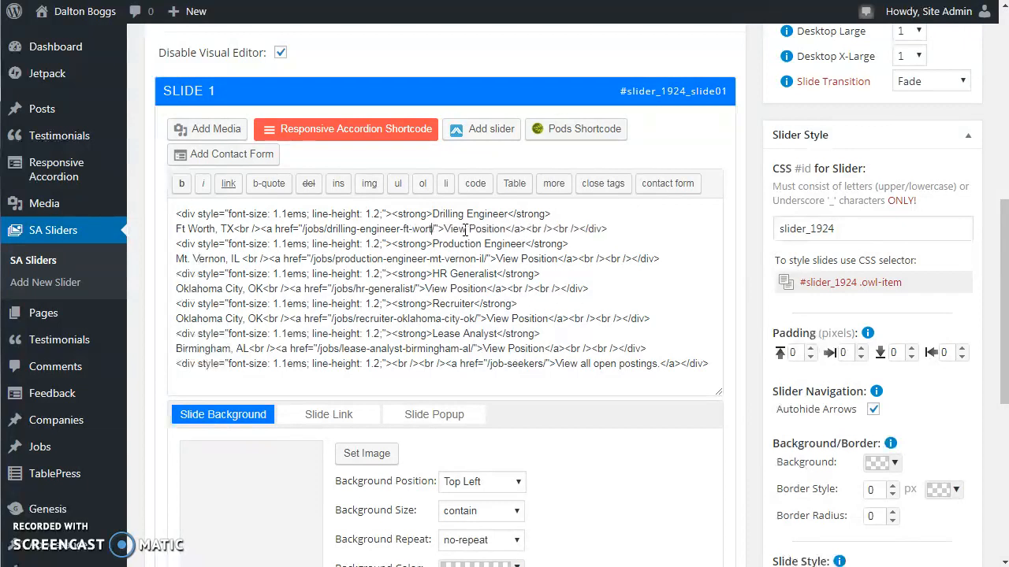
pyautogui.write('-')
pyautogui.press('BackSpace')
pyautogui.write('-t')
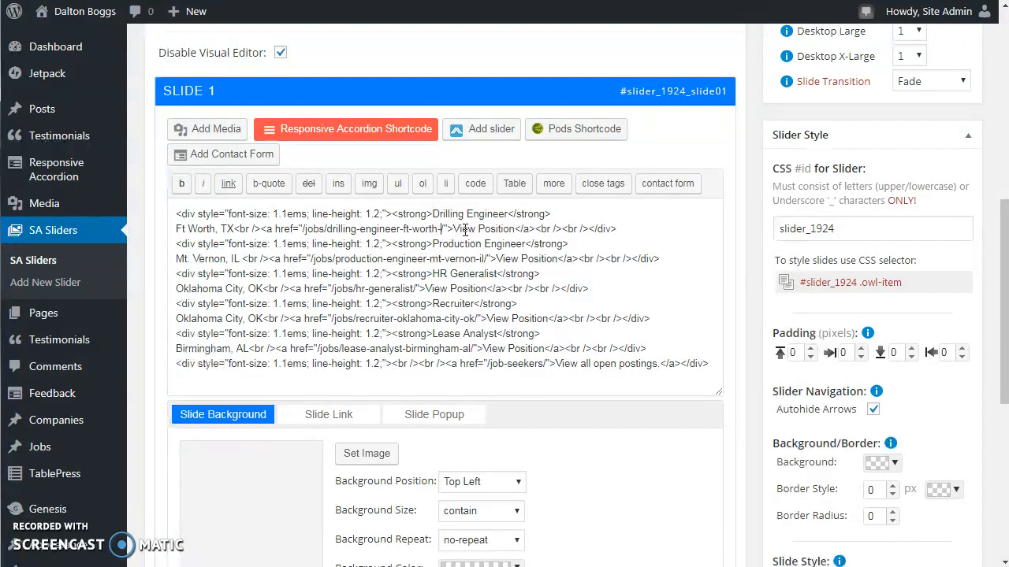
pyautogui.write('x')
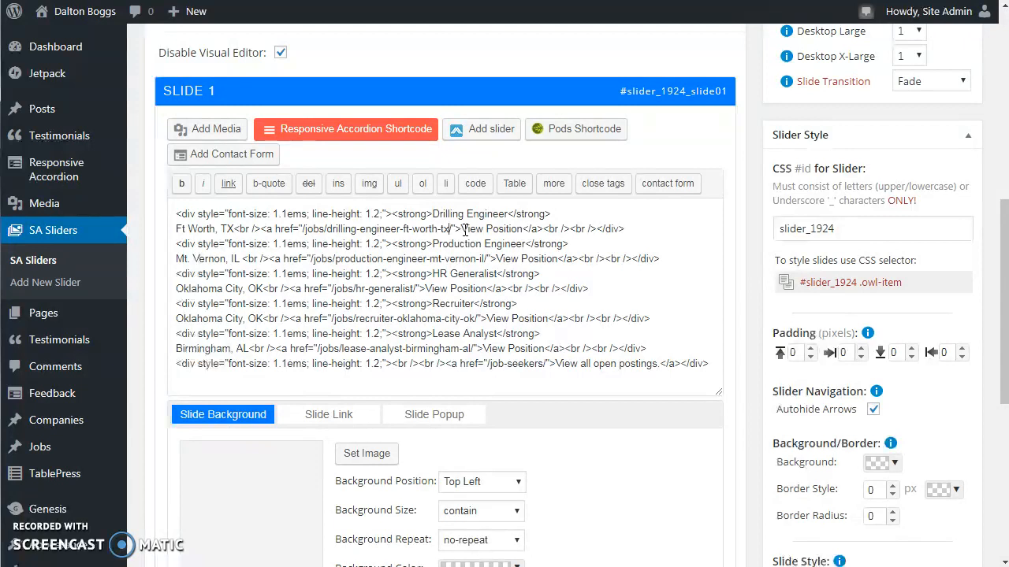
# - Undo the title, location and link edits made to the first job entry
pyautogui.hotkey('ctrl', 'z')
pyautogui.hotkey('ctrl', 'z')
pyautogui.hotkey('ctrl', 'z')
pyautogui.hotkey('ctrl', 'z')
pyautogui.hotkey('ctrl', 'z')
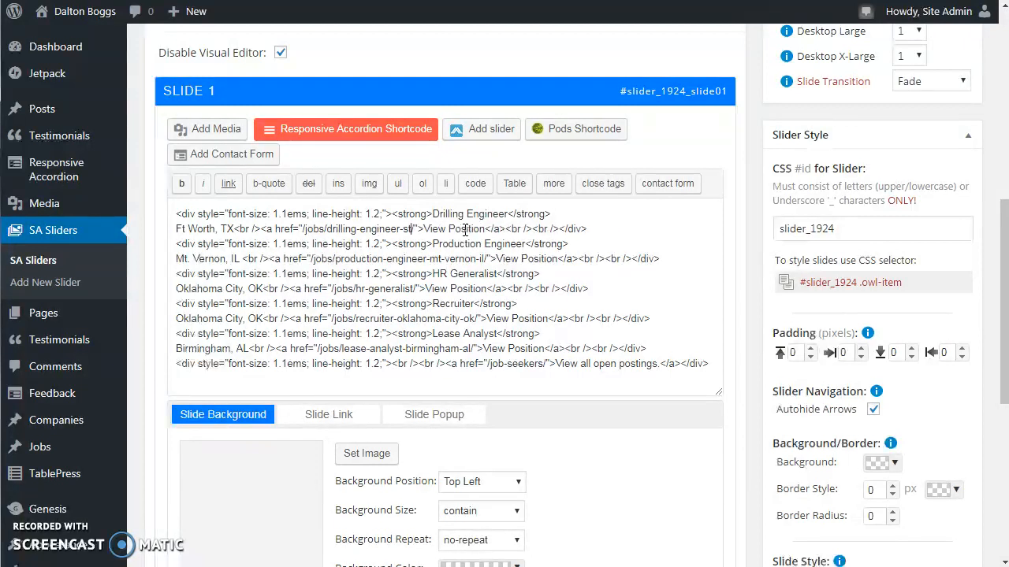
pyautogui.hotkey('ctrl', 'z')
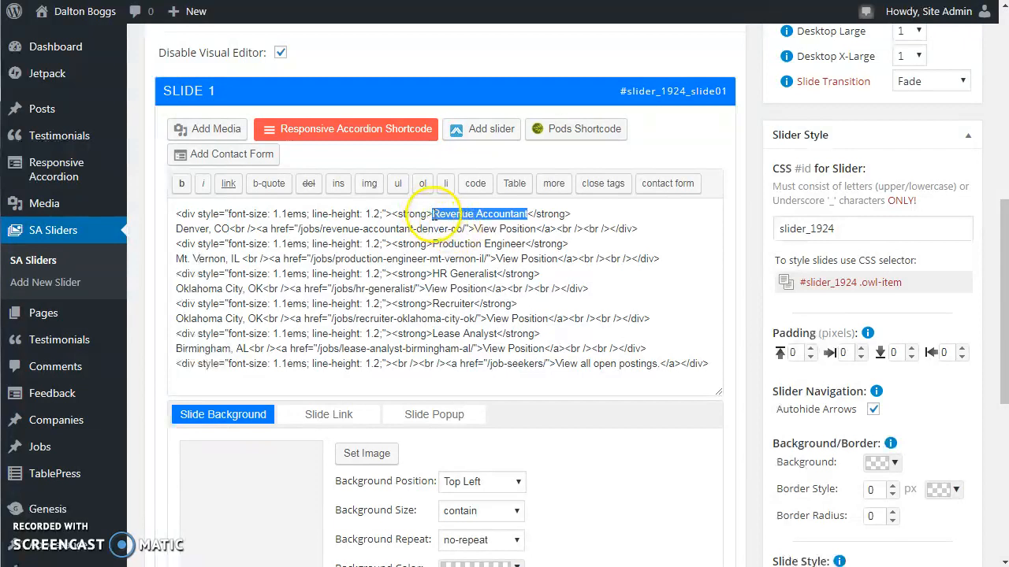
pyautogui.click(433, 214)
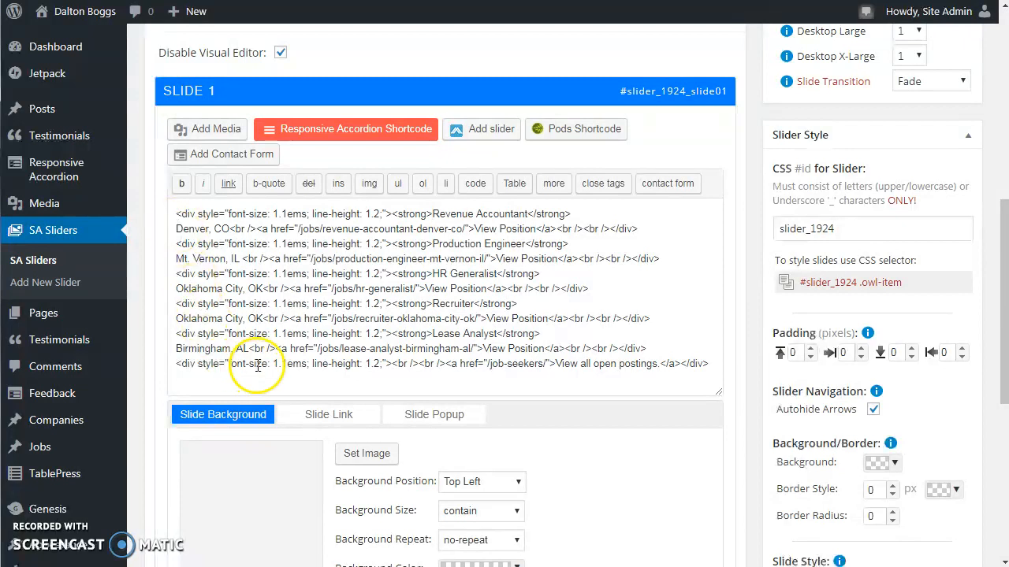
# - Locate the option for duplicating slide 1 below its background settings, and return to the slide's HTML
pyautogui.click(488, 335)
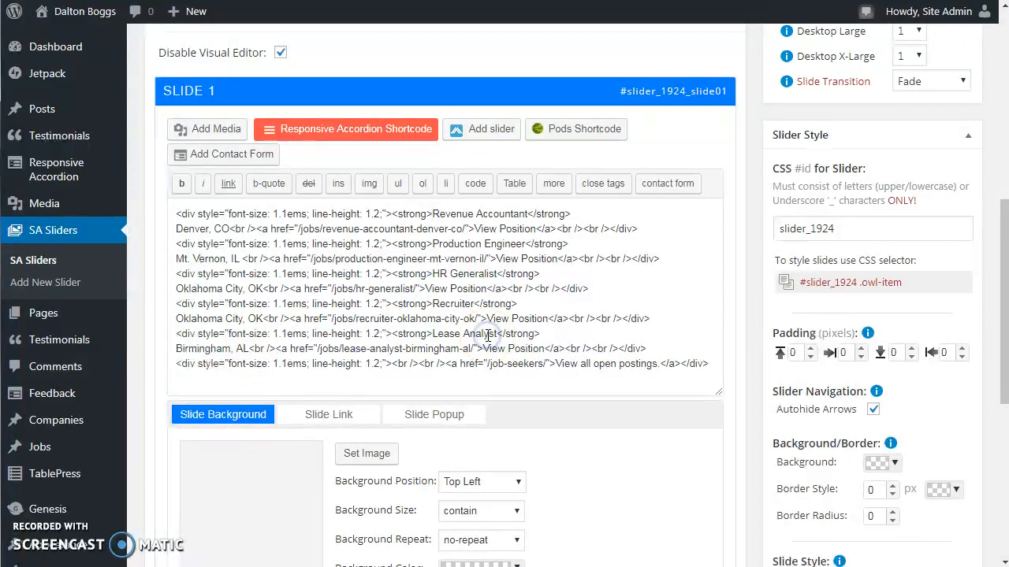
pyautogui.scroll(-3, 480, 331)
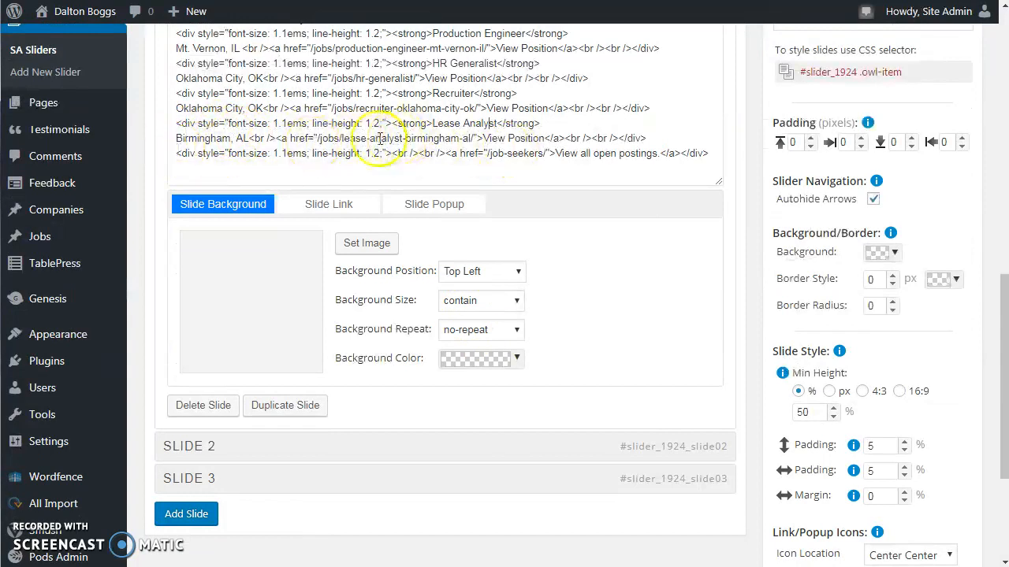
pyautogui.click(288, 405)
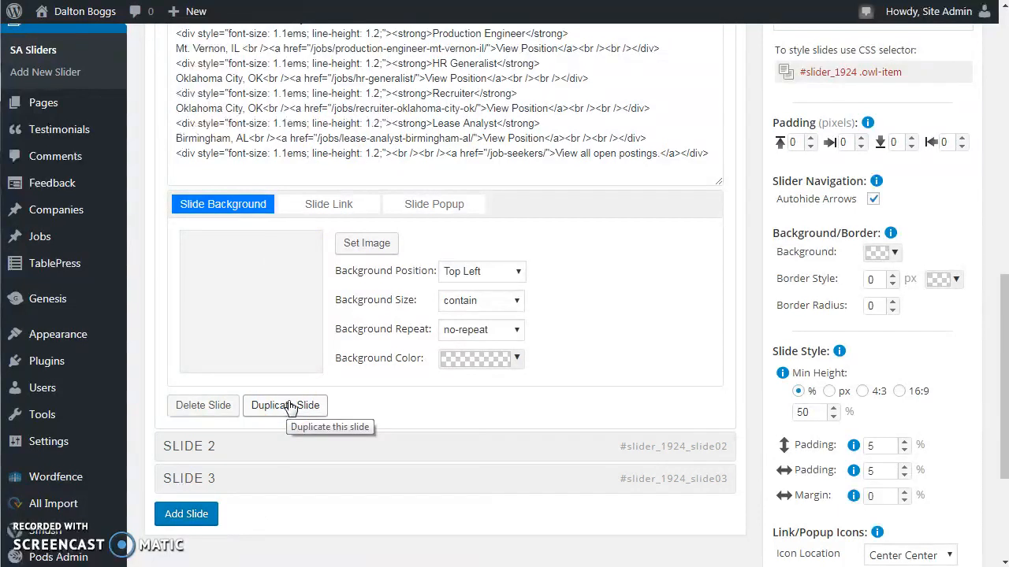
pyautogui.scroll(4, 290, 408)
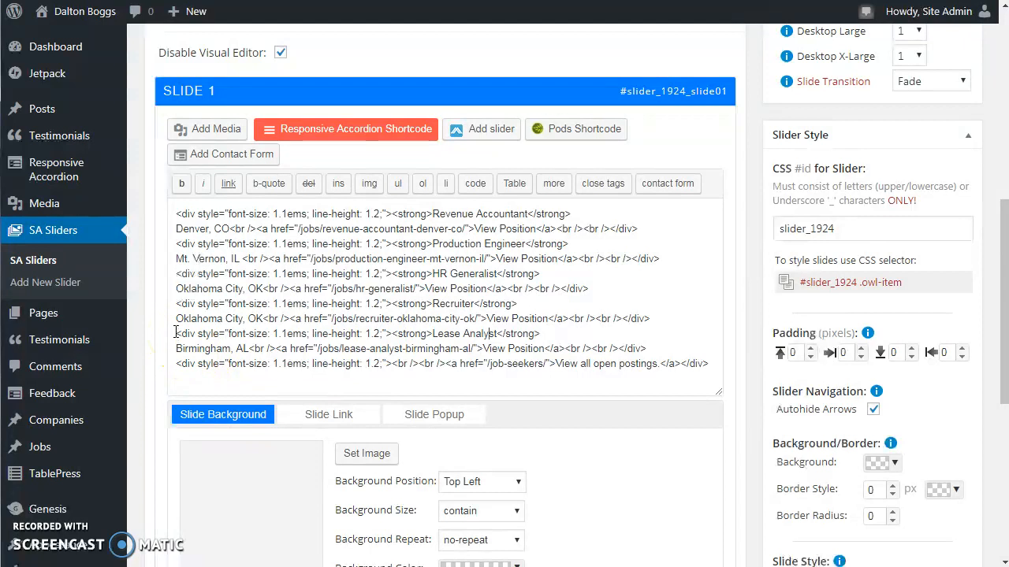
# - Highlight the complete Lease Analyst entry, the last job block before the link to all open postings
pyautogui.click(176, 212)
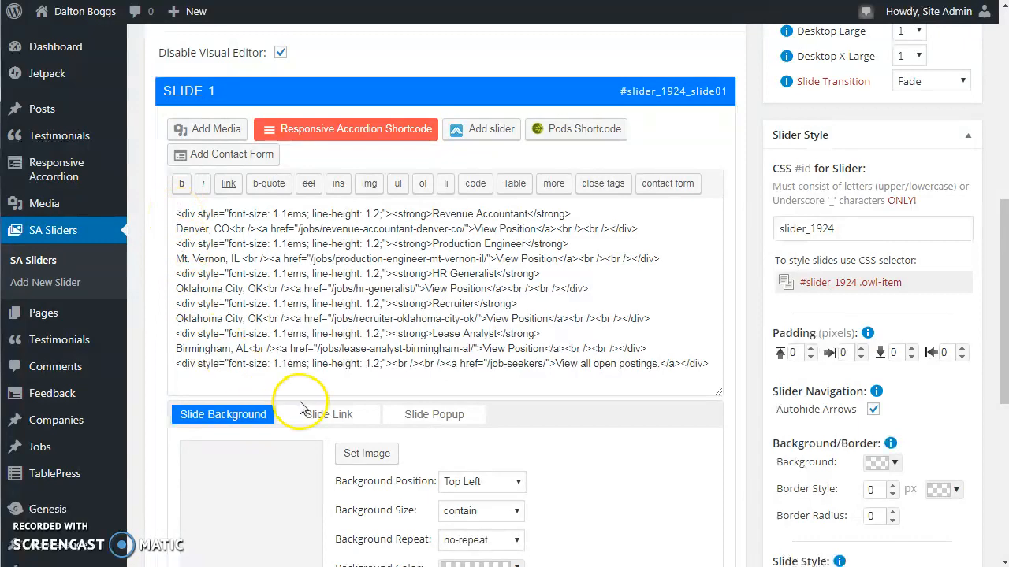
pyautogui.scroll(-3, 293, 410)
pyautogui.scroll(3, 367, 189)
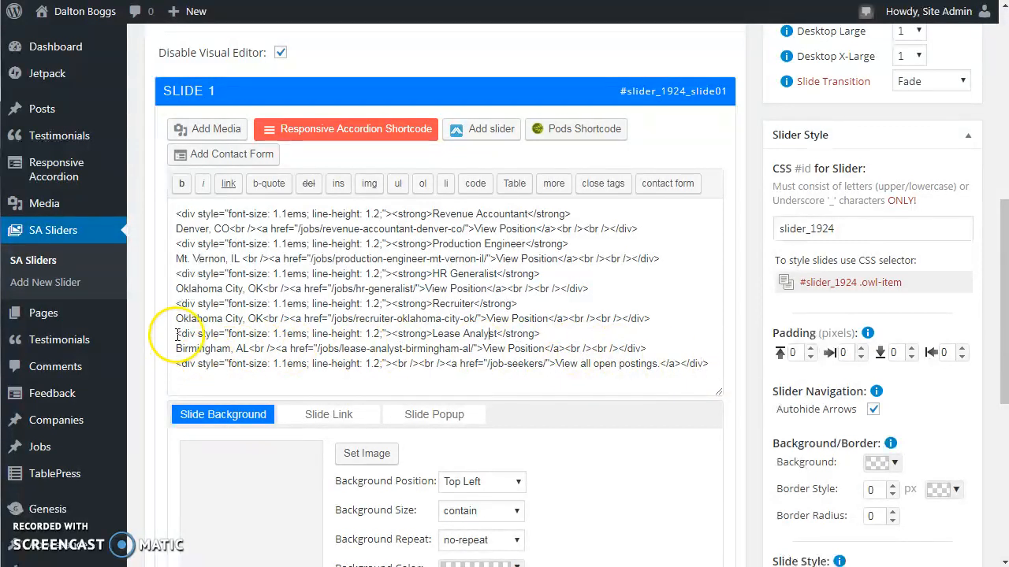
pyautogui.moveTo(177, 334); pyautogui.dragTo(651, 345)
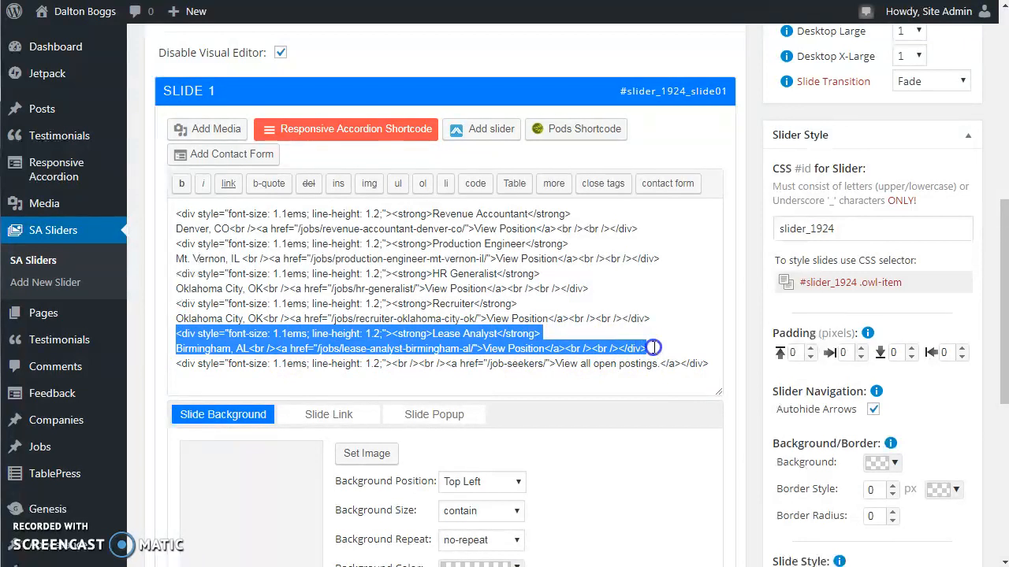
pyautogui.click(653, 348)
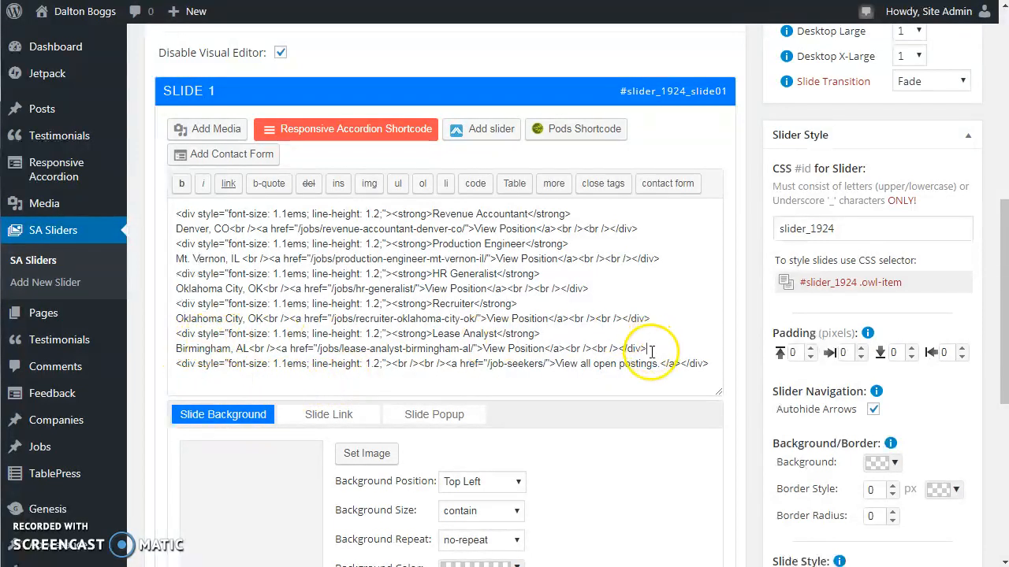
# - Switch to the site's home page and examine the length and layout of the Recent Job Postings slider
pyautogui.click(523, 0)
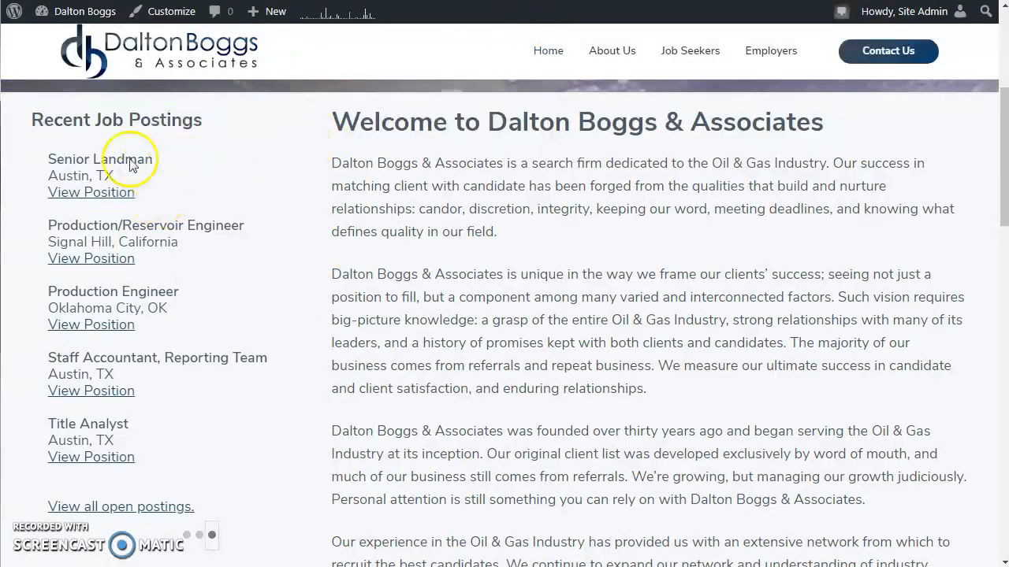
pyautogui.scroll(-3, 204, 384)
pyautogui.scroll(-4, 204, 384)
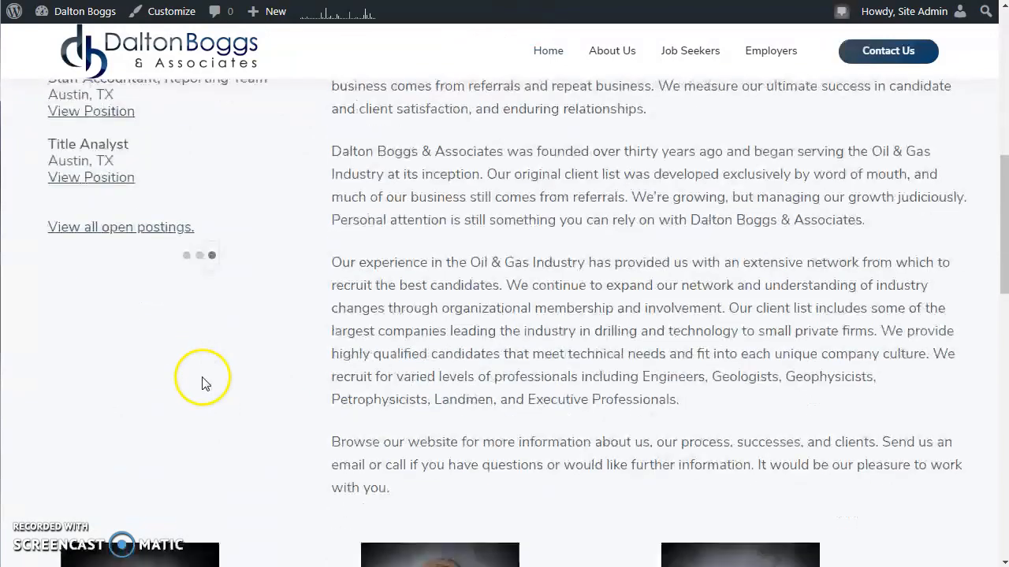
pyautogui.scroll(2, 203, 379)
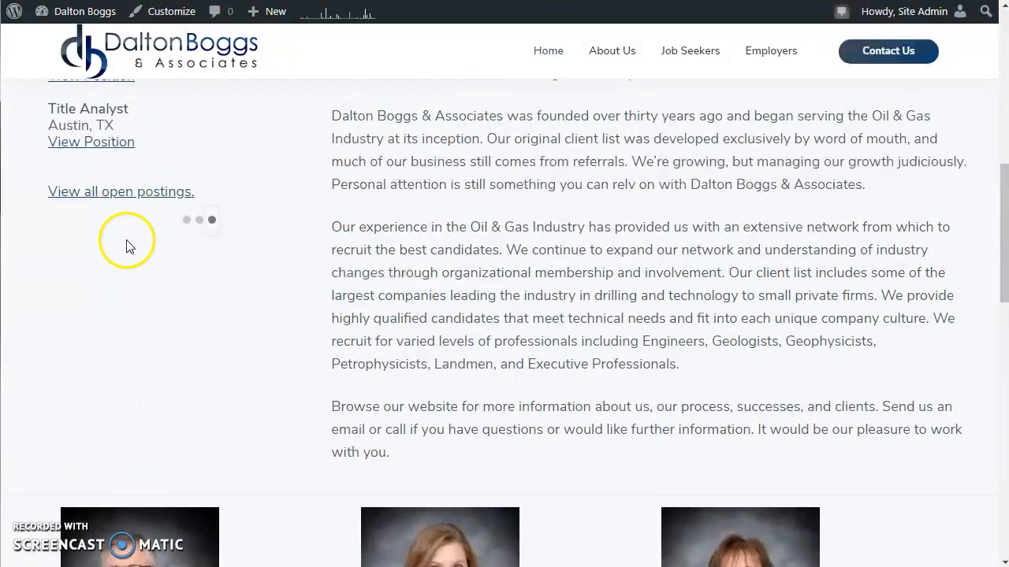
pyautogui.scroll(3, 128, 382)
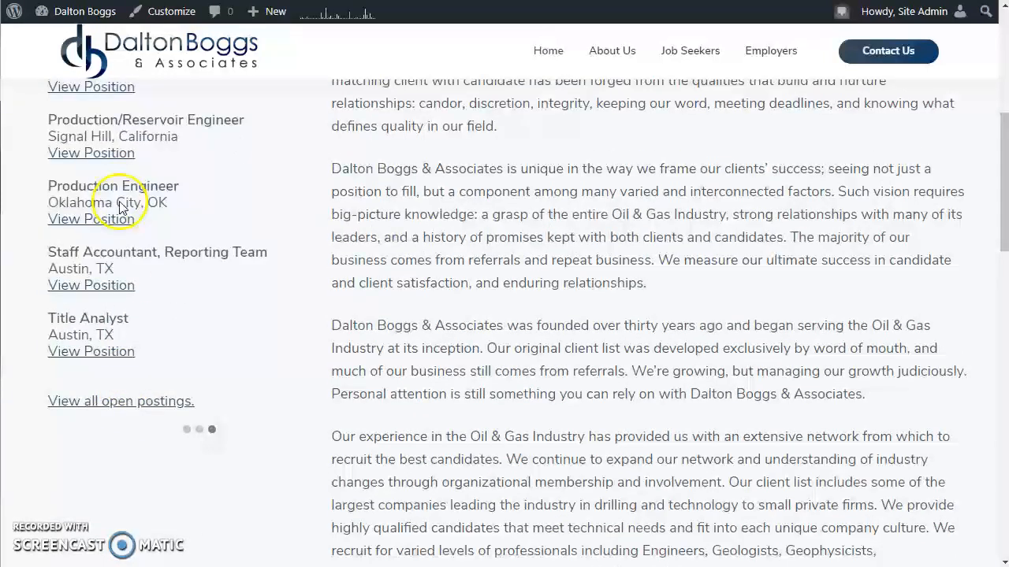
# - Review the home page's Recent Job Postings list from its heading down to see how many entries fit
pyautogui.scroll(2, 100, 331)
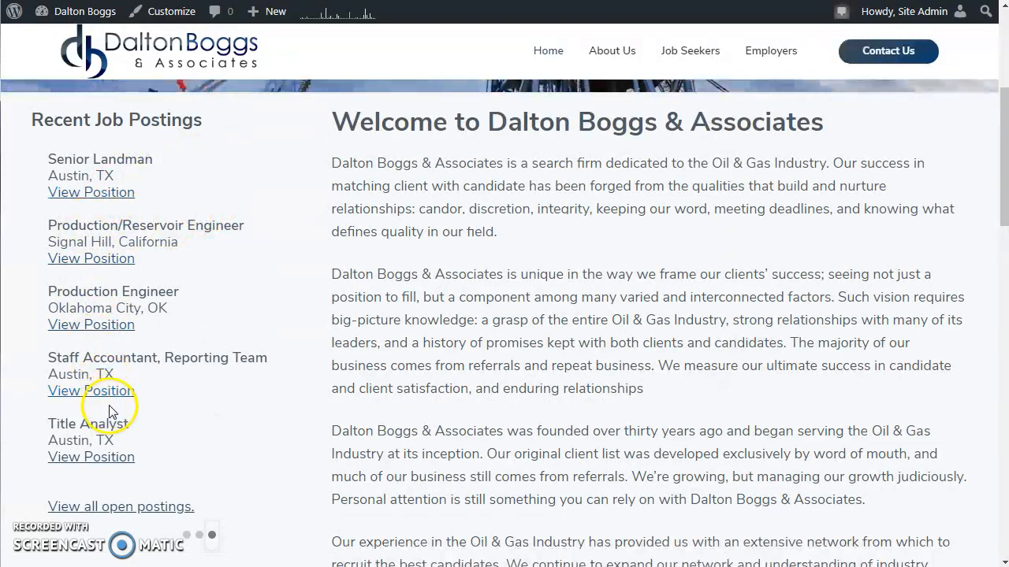
pyautogui.scroll(2, 198, 428)
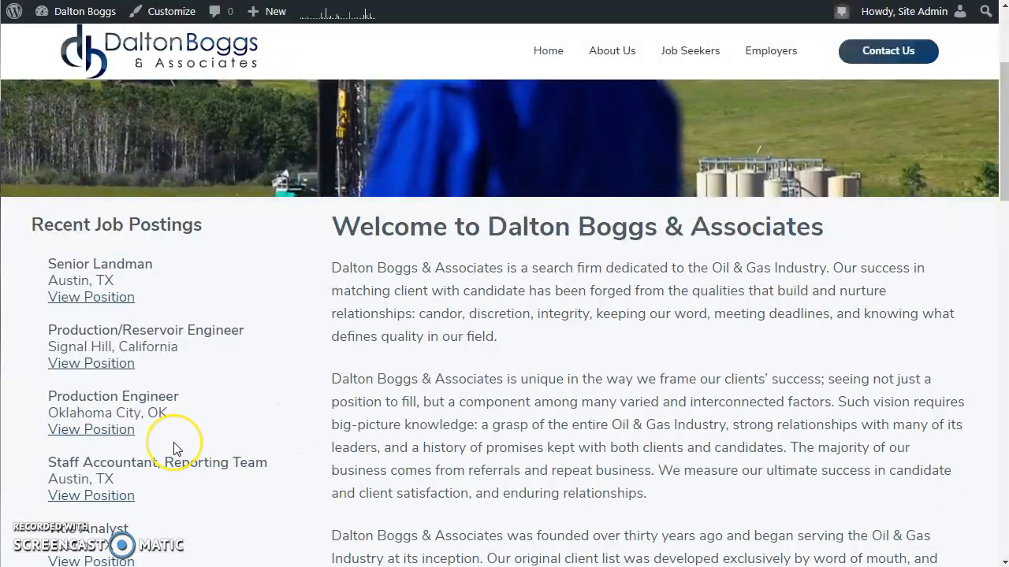
pyautogui.scroll(-2, 176, 445)
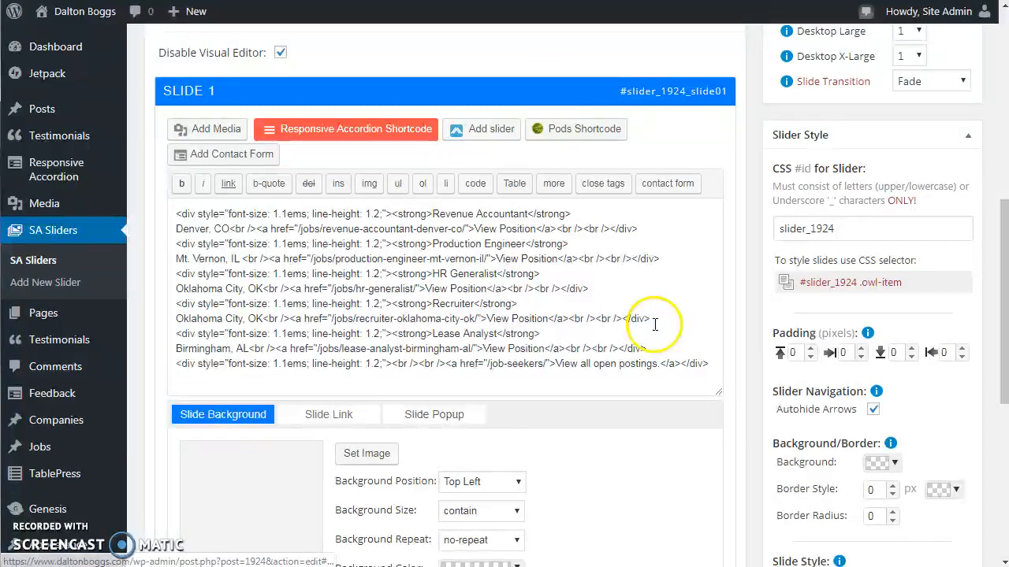
# - Return to the slider's edit page and update the published slider
pyautogui.scroll(1, 623, 360)
pyautogui.scroll(2, 622, 415)
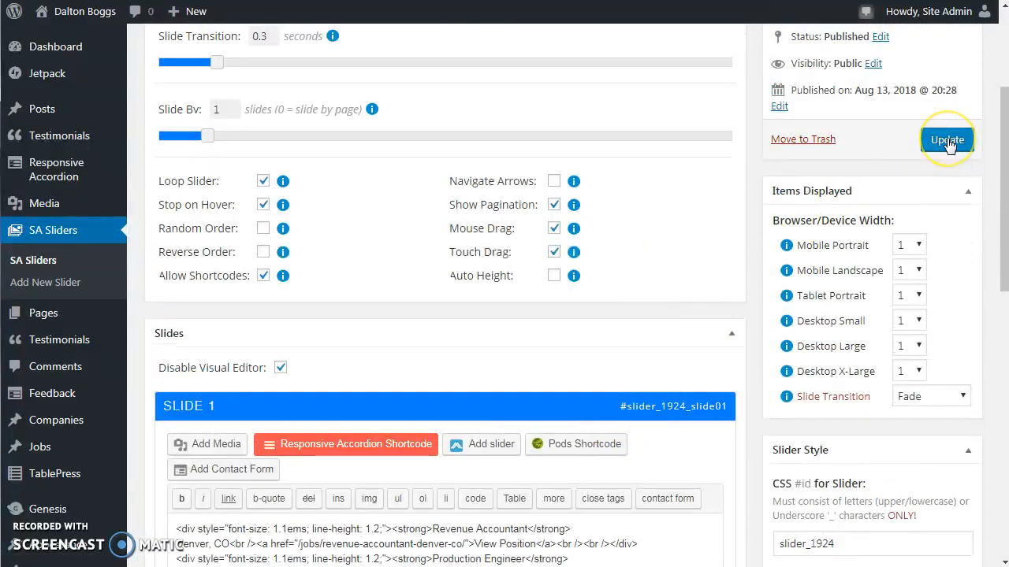
pyautogui.scroll(1, 762, 275)
pyautogui.click(946, 246)
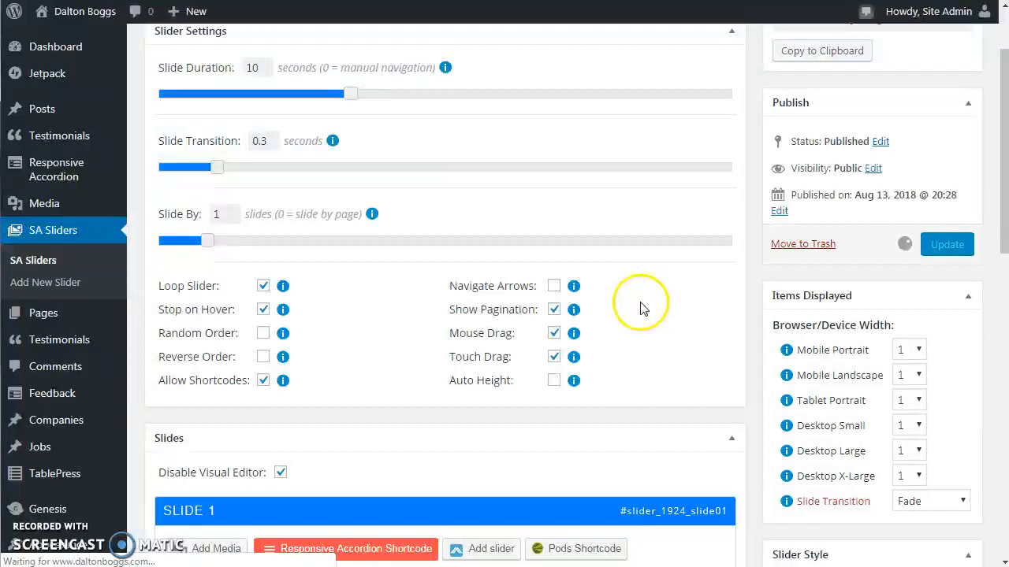
# - Duplicate the complete Lease Analyst entry in slide 1's HTML, placing the copy on a new line above the "View all open postings." block
pyautogui.scroll(-7, 640, 308)
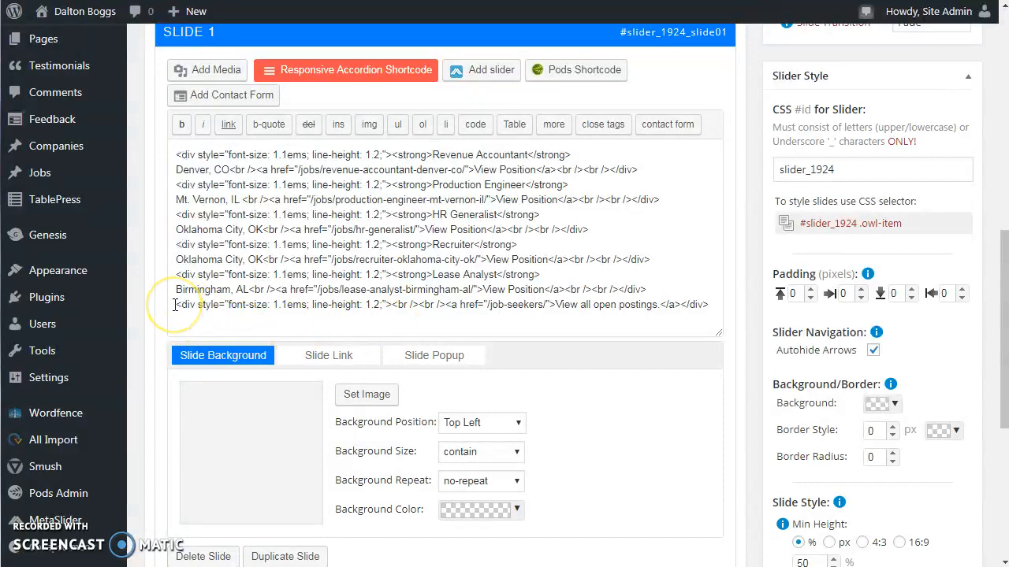
pyautogui.moveTo(175, 305); pyautogui.dragTo(713, 303)
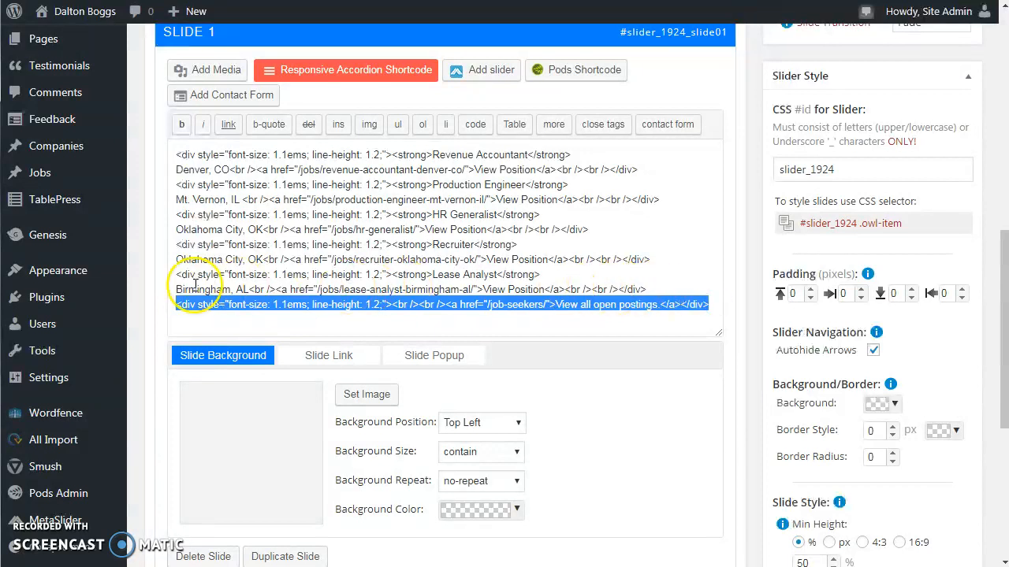
pyautogui.moveTo(176, 275); pyautogui.dragTo(648, 288)
pyautogui.hotkey('ctrl', 'c')
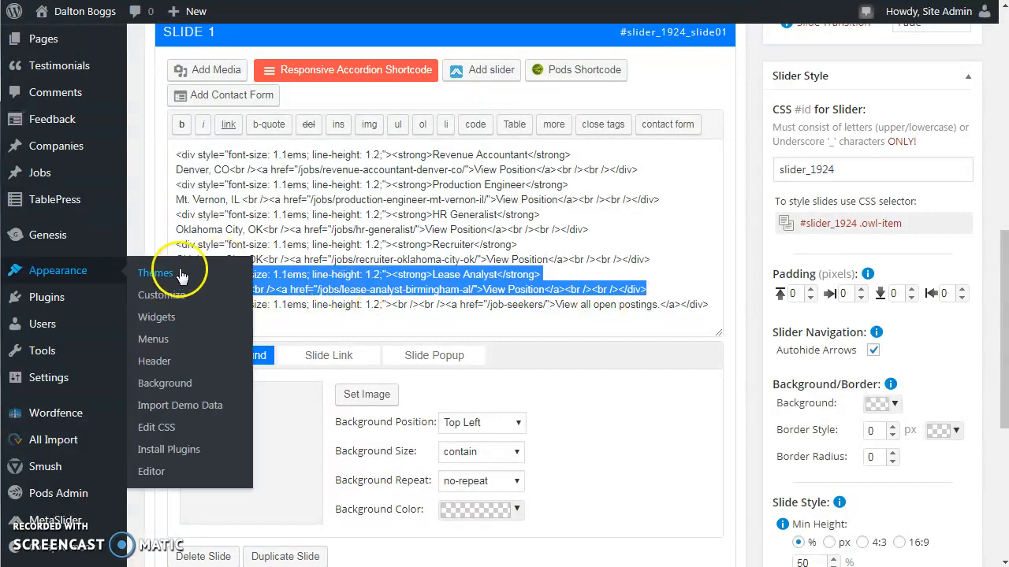
pyautogui.click(646, 290)
pyautogui.press('Return')
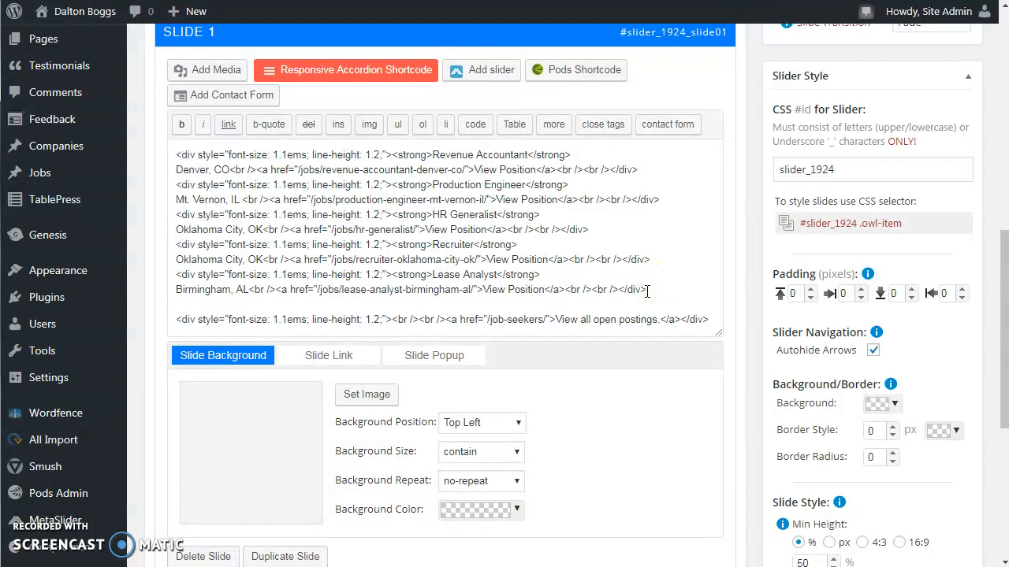
pyautogui.hotkey('ctrl', 'v')
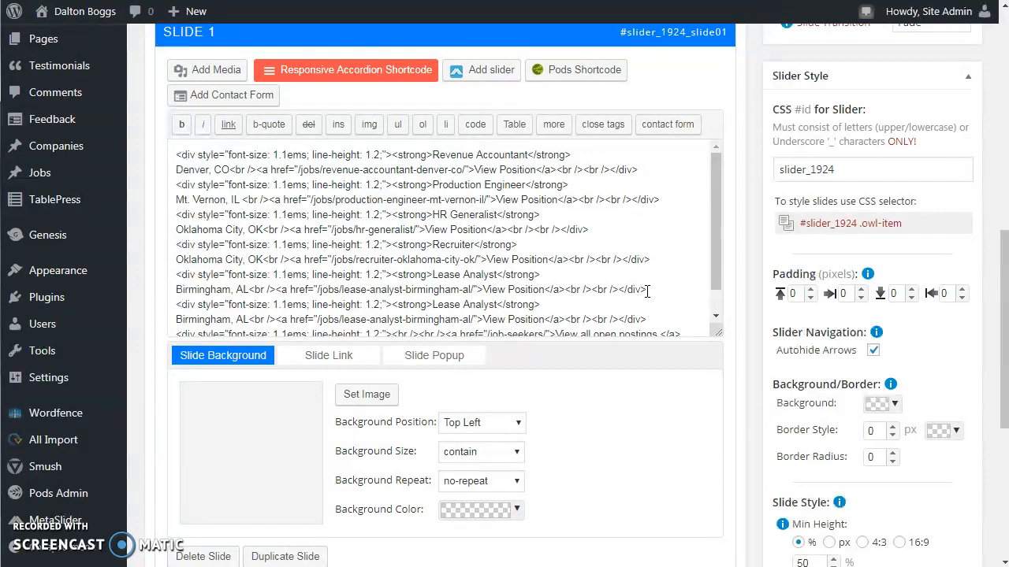
# - Highlight the closing "View all open postings." block below the duplicated Lease Analyst entry
pyautogui.click(646, 290)
pyautogui.scroll(-1, 686, 278)
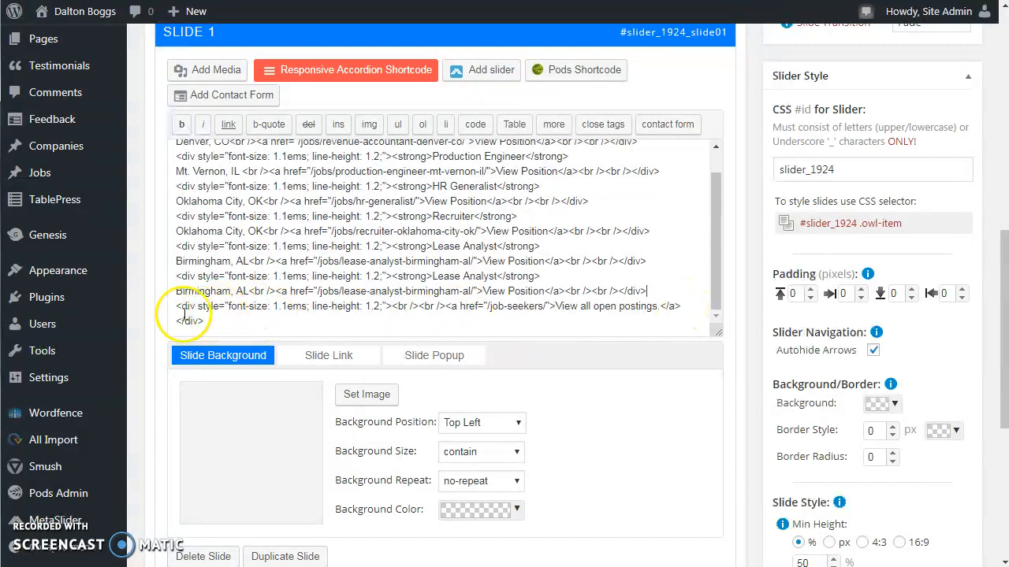
pyautogui.moveTo(175, 308); pyautogui.dragTo(585, 320)
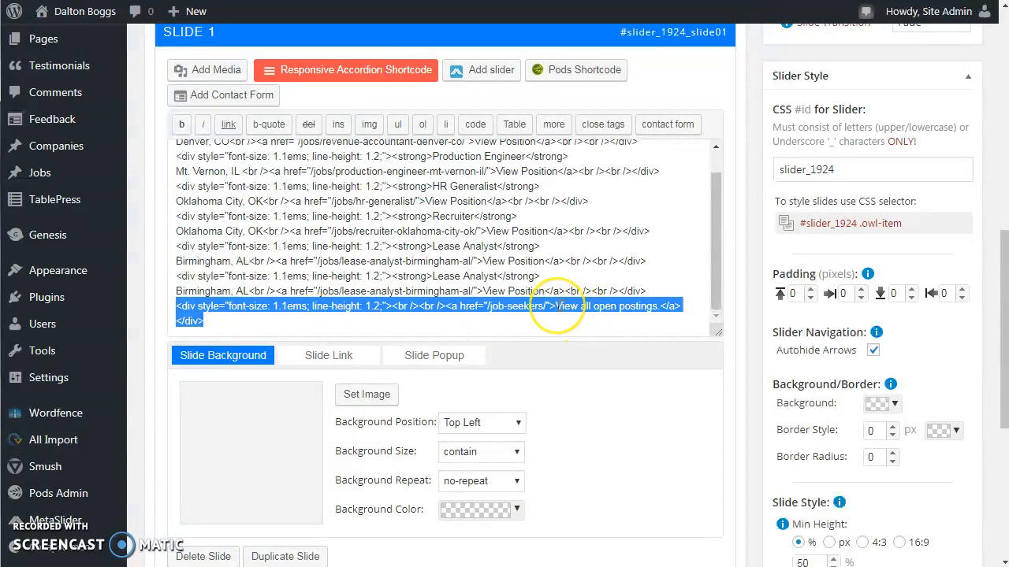